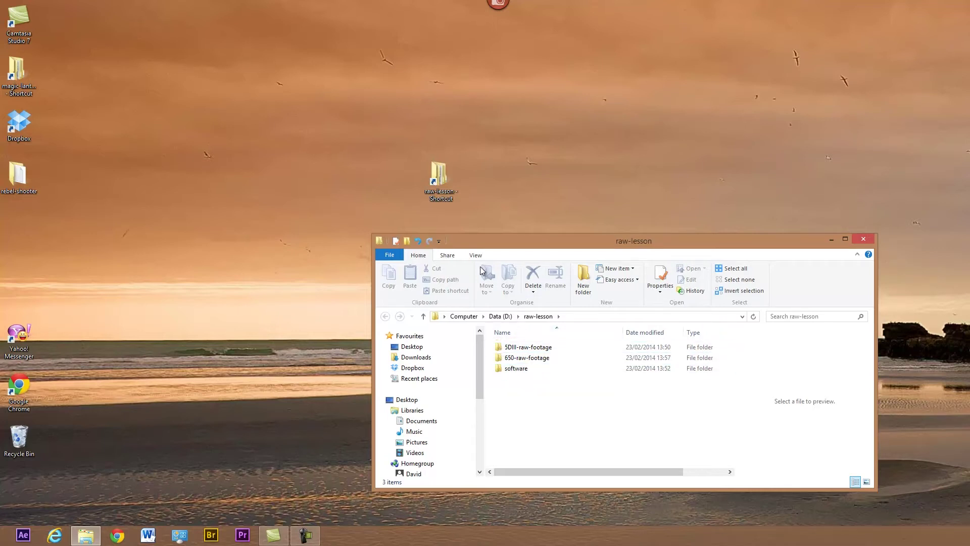
- Open the original folder inside 5DIII-raw-footage and select the M18-1224.MLV file to check its details
double_click(499, 349)
double_click(499, 350)
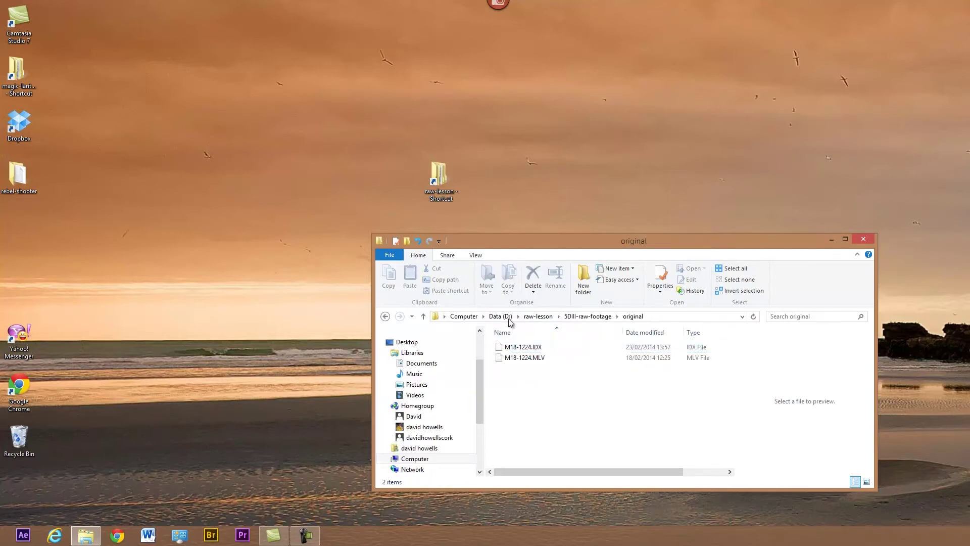
drag(537, 241, 555, 250)
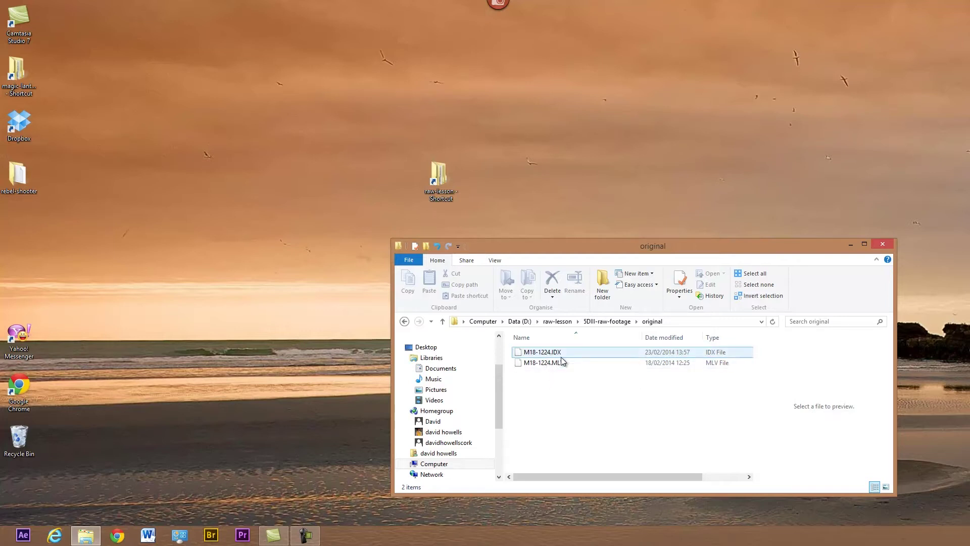
click(607, 322)
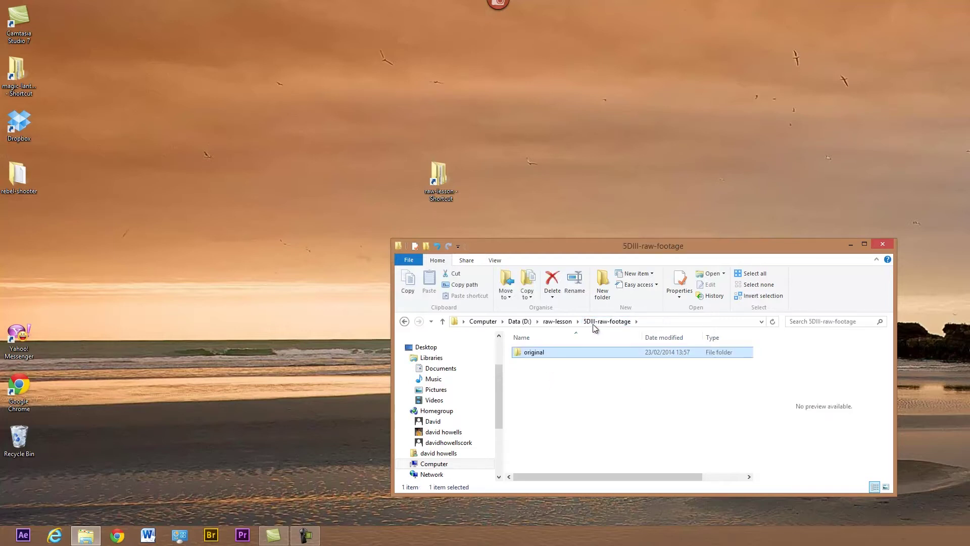
double_click(518, 354)
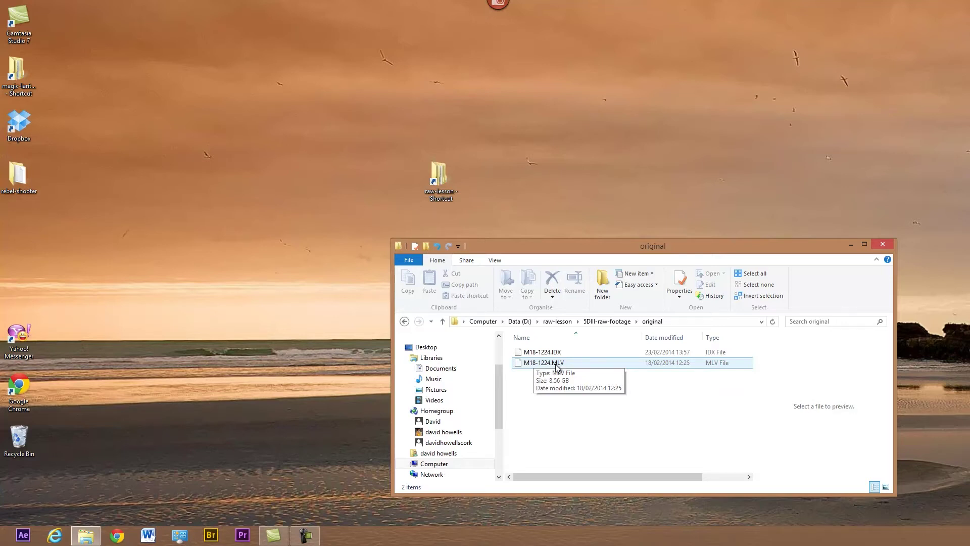
click(526, 365)
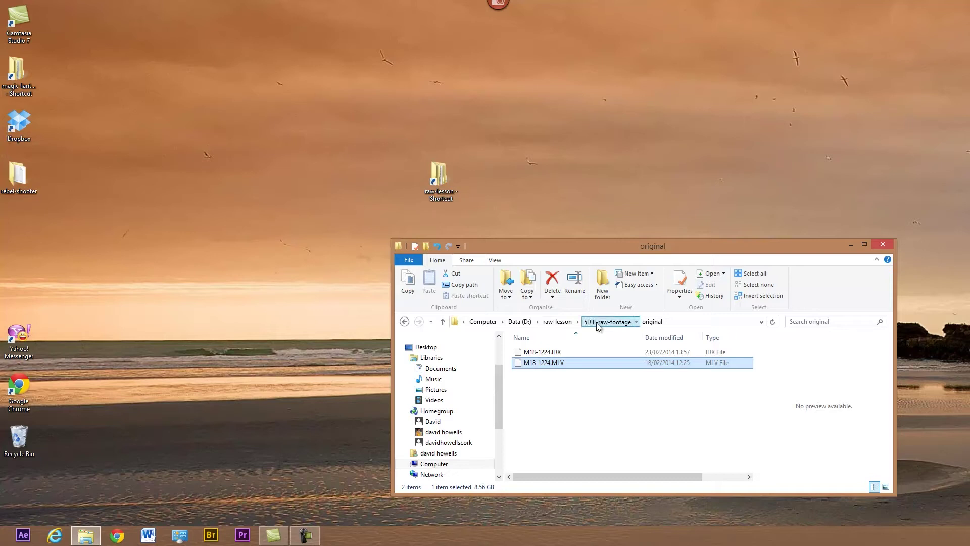
- Go to the MLVViewSharp folder in raw-lesson's software folder and launch MLVBrowseSharp.exe
click(596, 322)
click(560, 323)
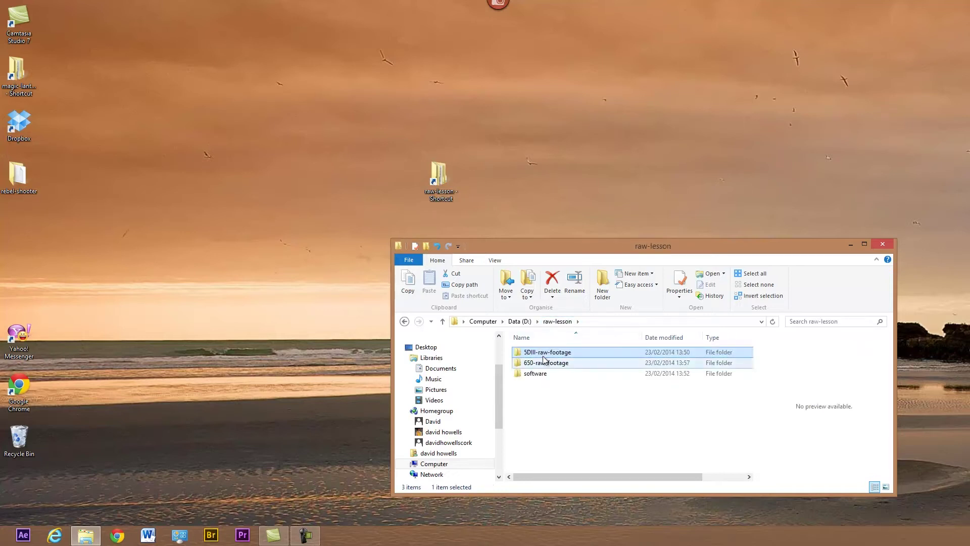
double_click(525, 374)
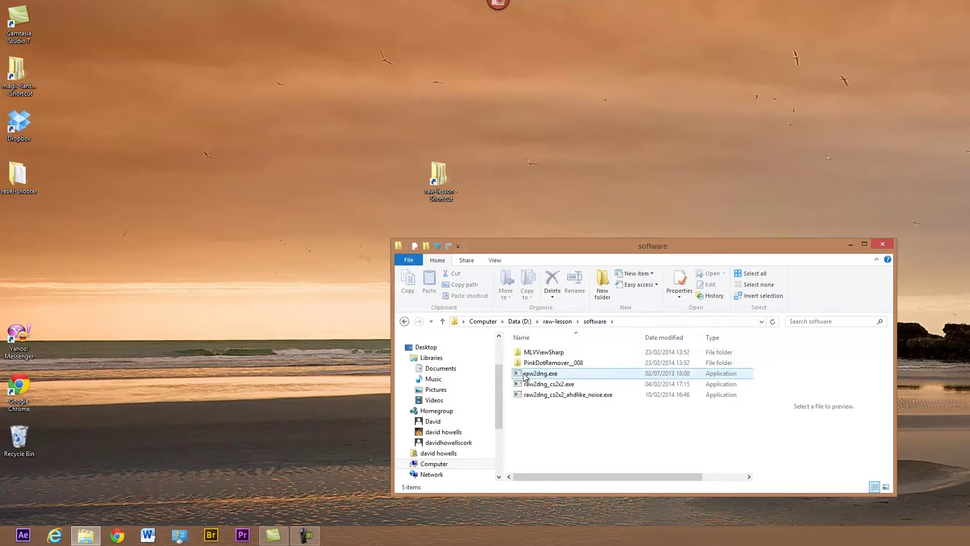
drag(535, 244, 545, 256)
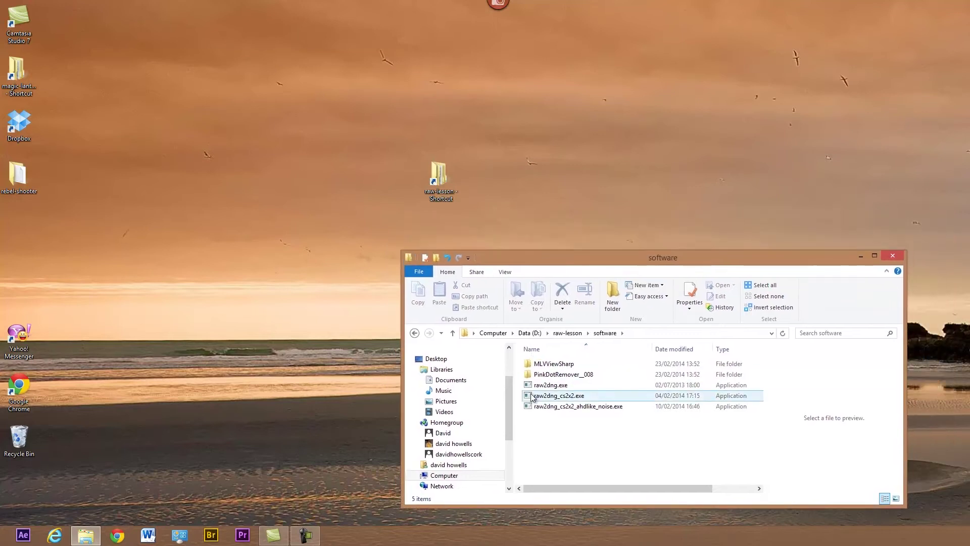
double_click(527, 363)
drag(535, 262, 539, 251)
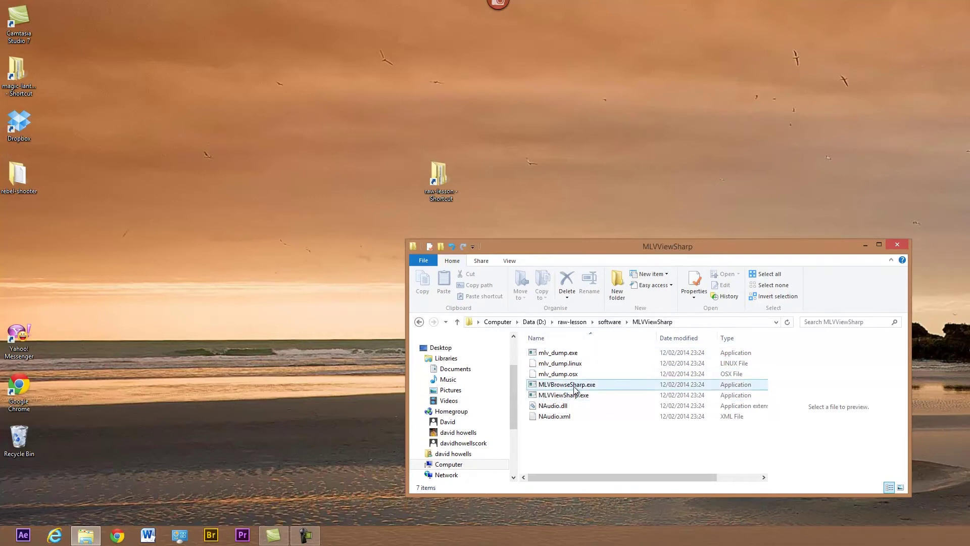
double_click(540, 385)
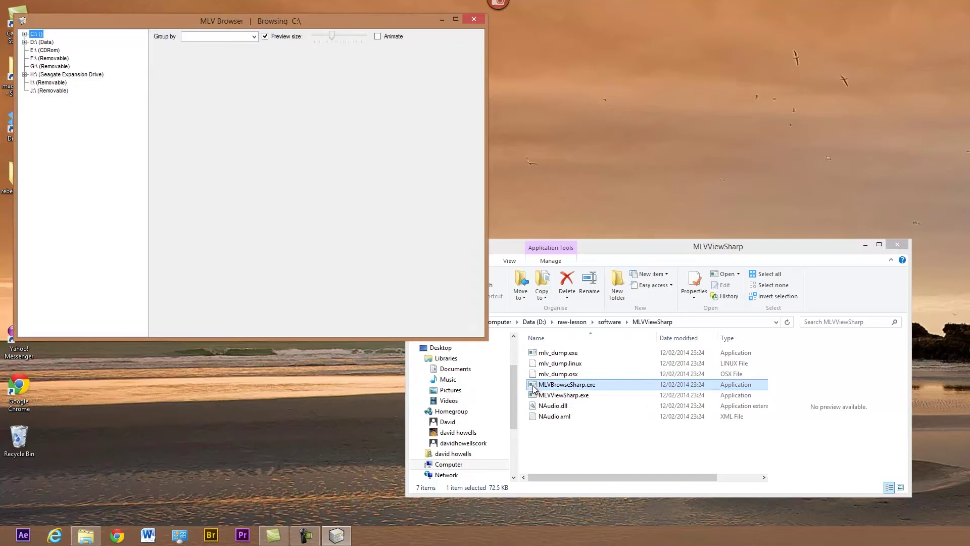
- Browse to D:\raw-lesson\5DIII-raw-footage\original in MLV Browser's folder tree
drag(143, 21, 591, 147)
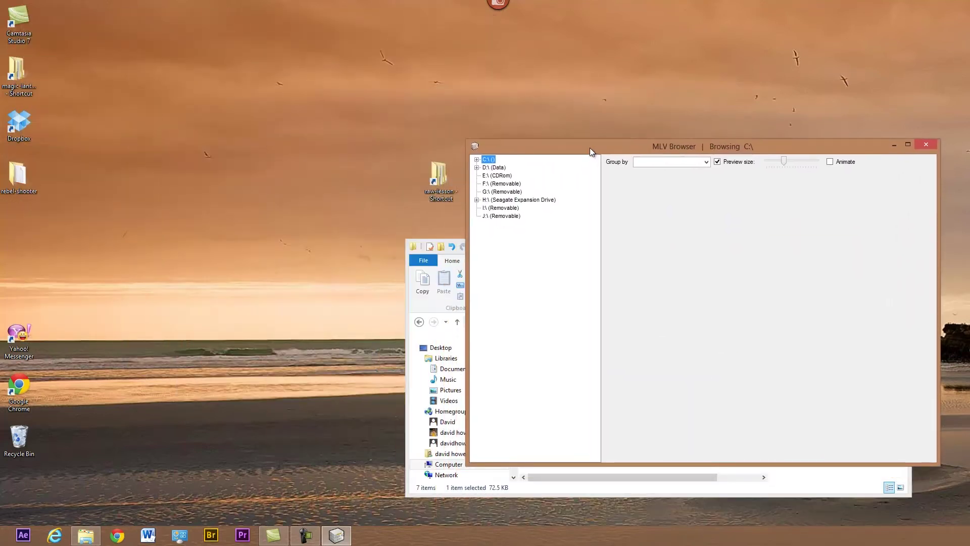
click(476, 167)
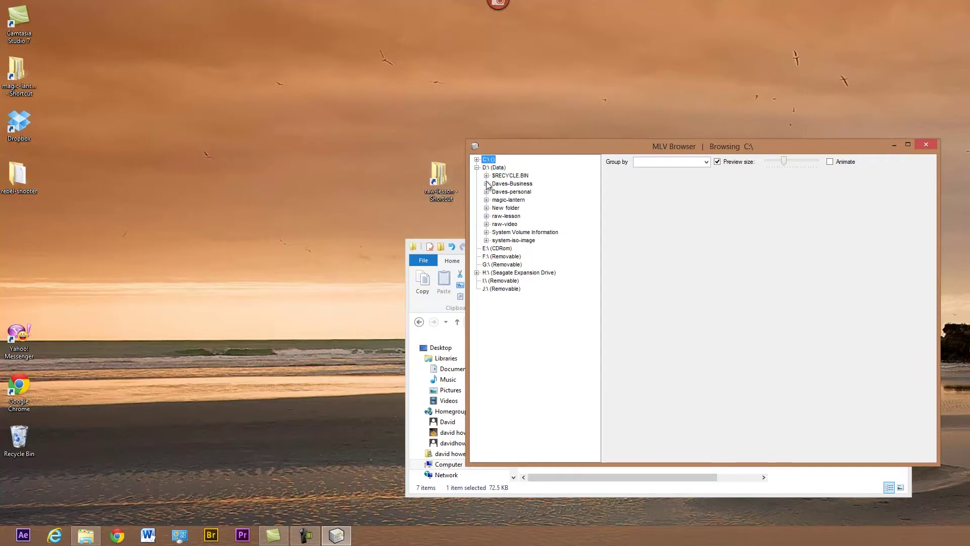
click(486, 216)
click(510, 224)
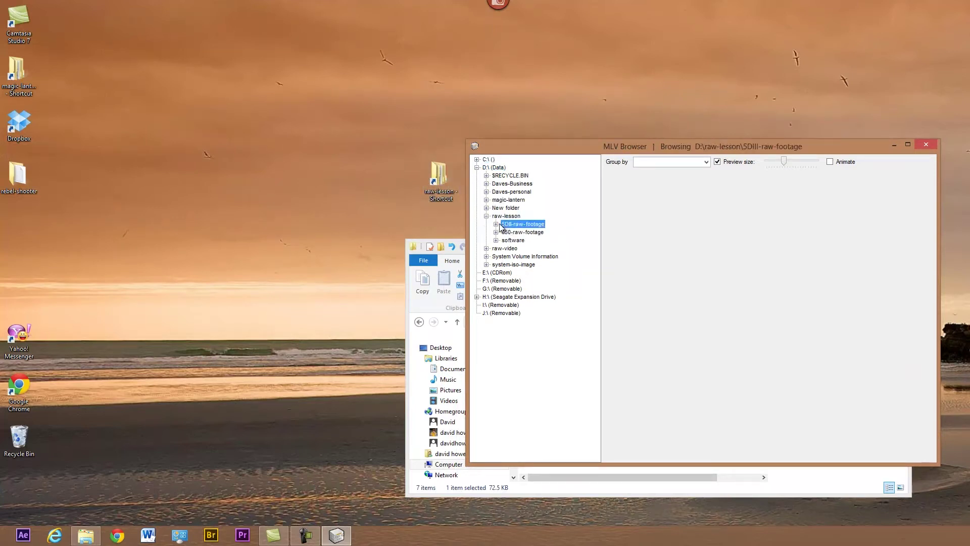
click(496, 224)
click(519, 233)
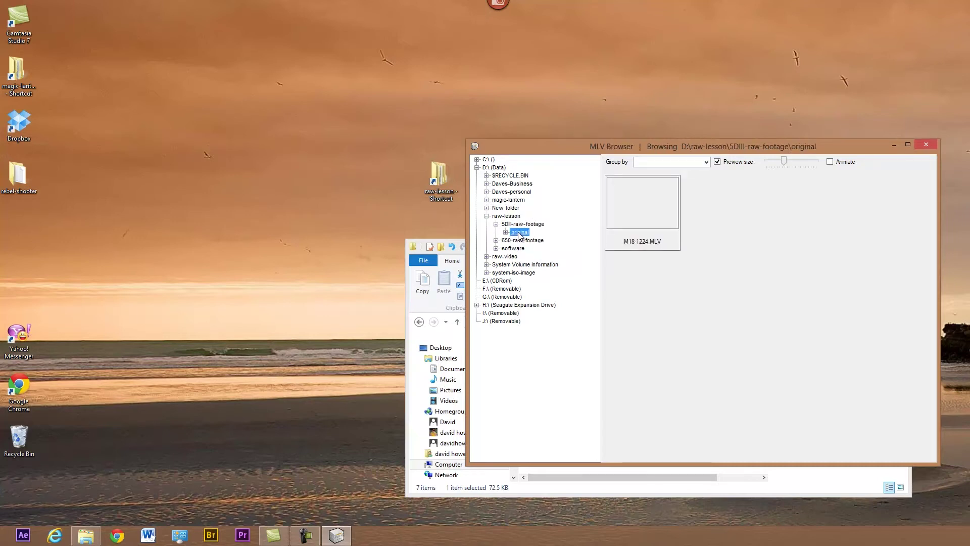
- Arrange the MLV Browser and file explorer windows apart and open 5DIII-raw-footage\original in the file explorer
drag(555, 149, 200, 223)
drag(658, 243, 767, 104)
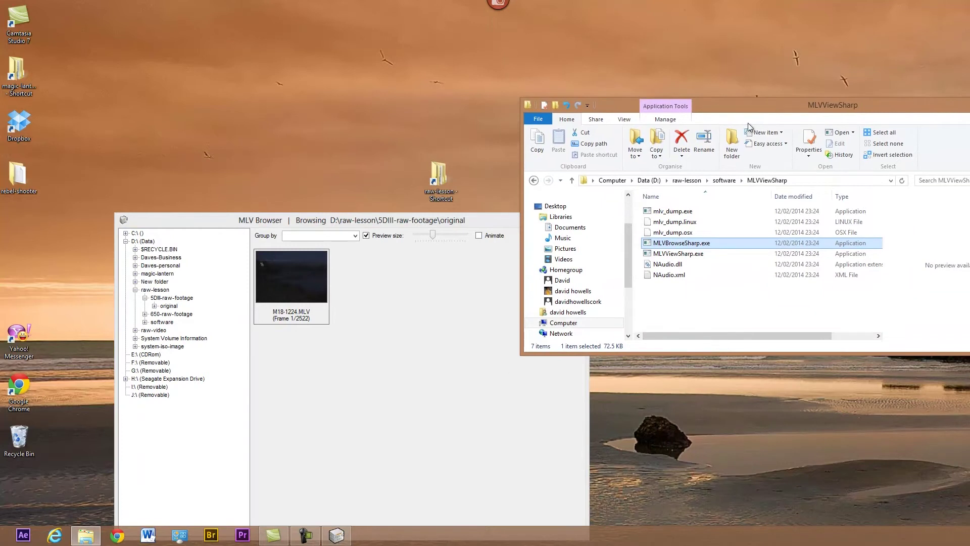
click(688, 180)
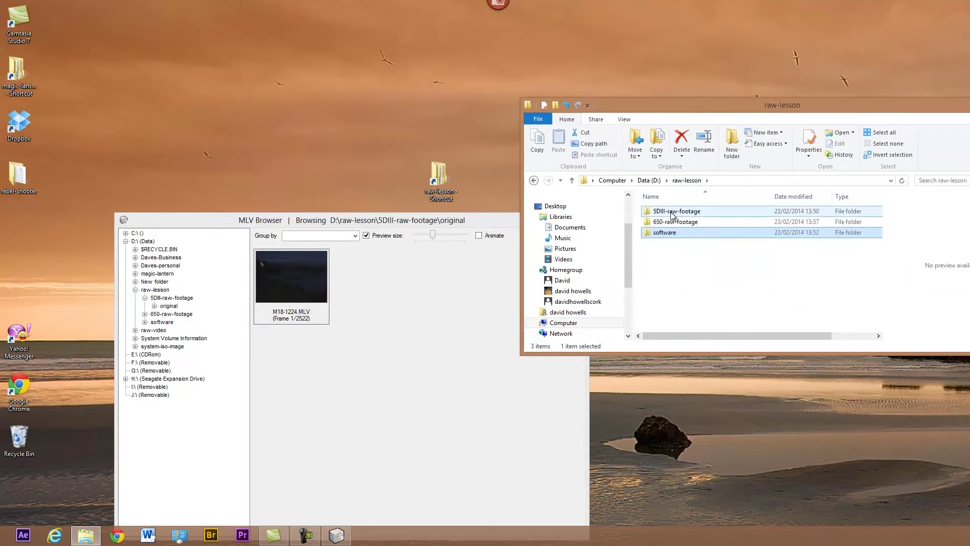
double_click(672, 212)
double_click(659, 212)
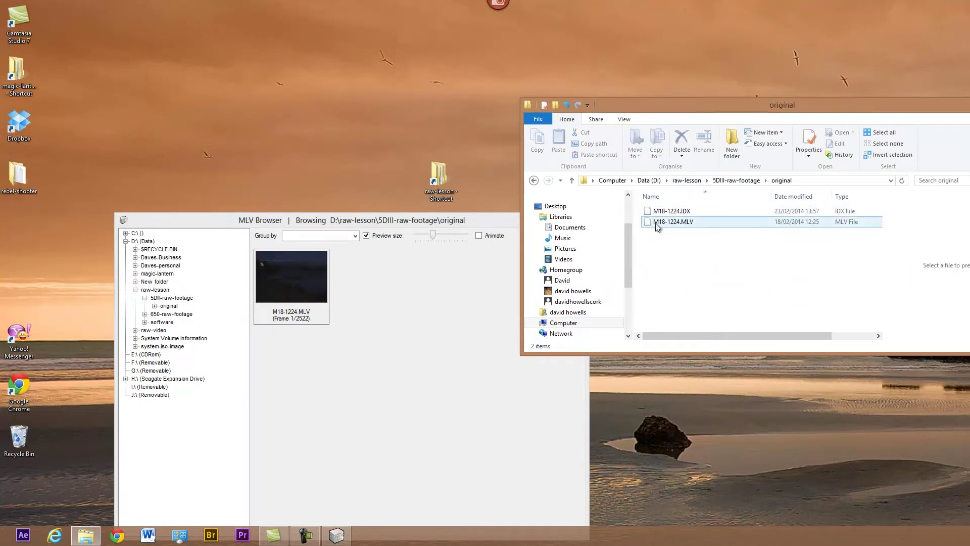
- Select the M18-1224.MLV clip in MLV Browser and start exporting it as .RAW + .WAV
click(268, 292)
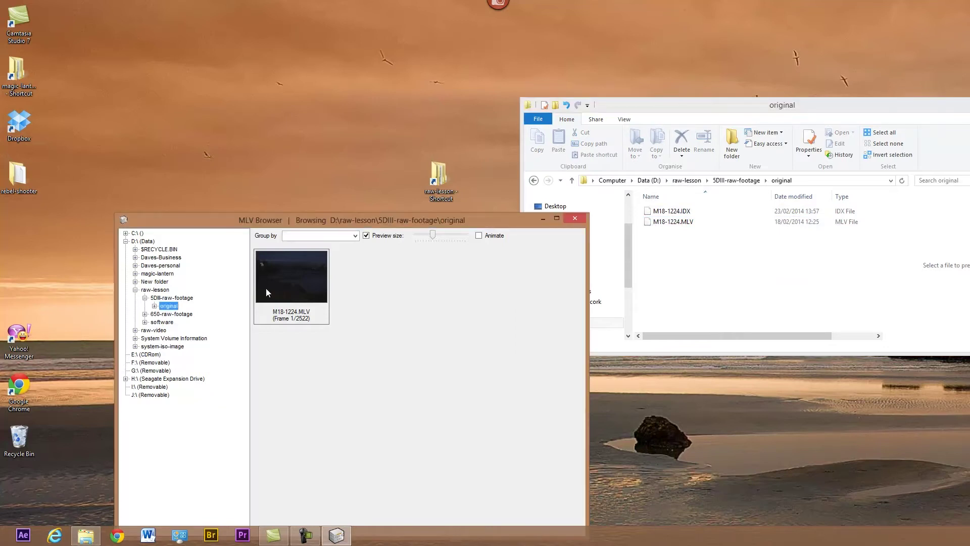
click(300, 289)
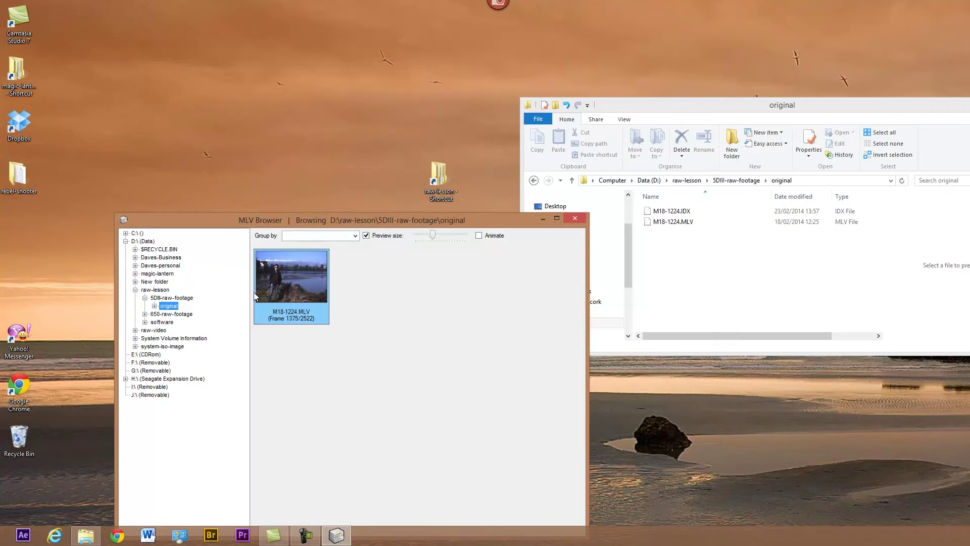
right_click(290, 288)
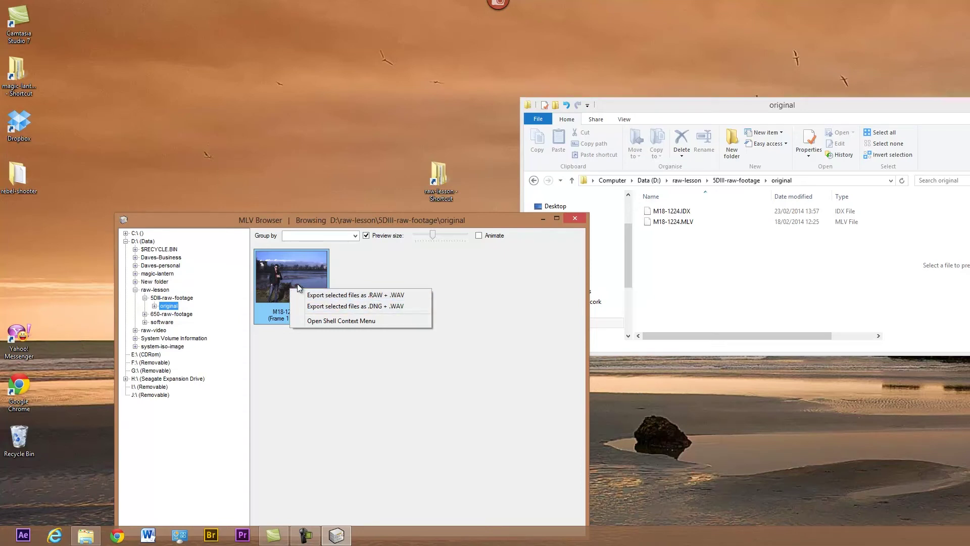
click(362, 295)
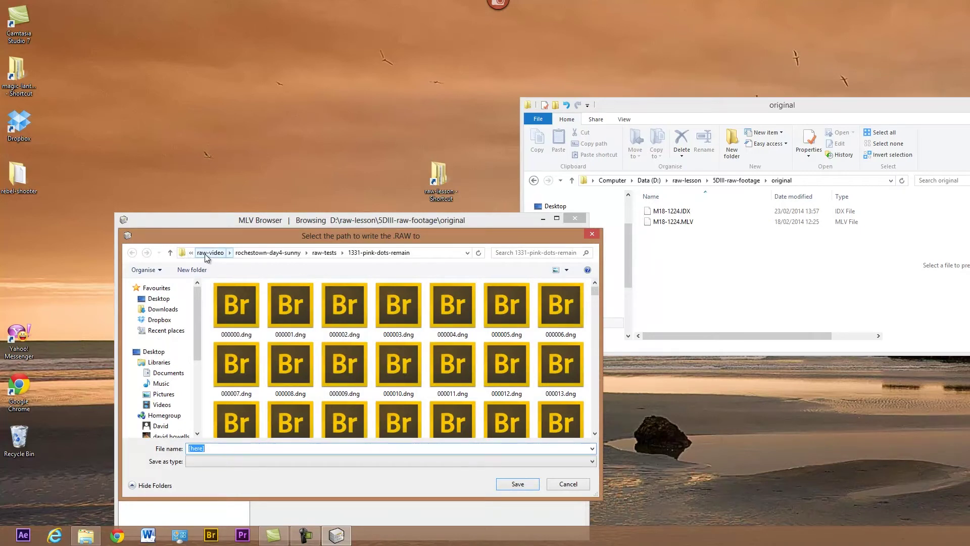
- Set the export destination to D:\raw-lesson\5DIII-raw-footage\original and save with the file name [here]
click(171, 253)
click(171, 253)
click(171, 253)
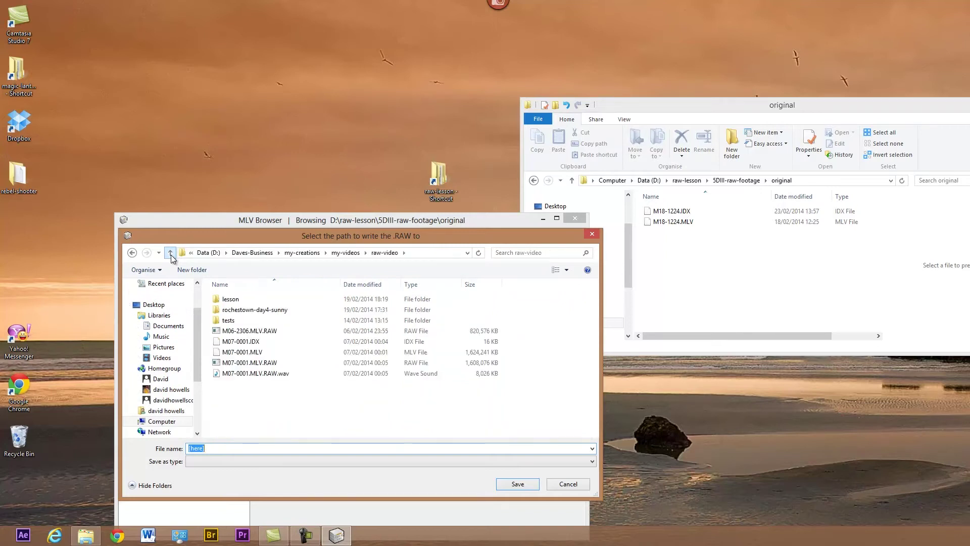
click(208, 252)
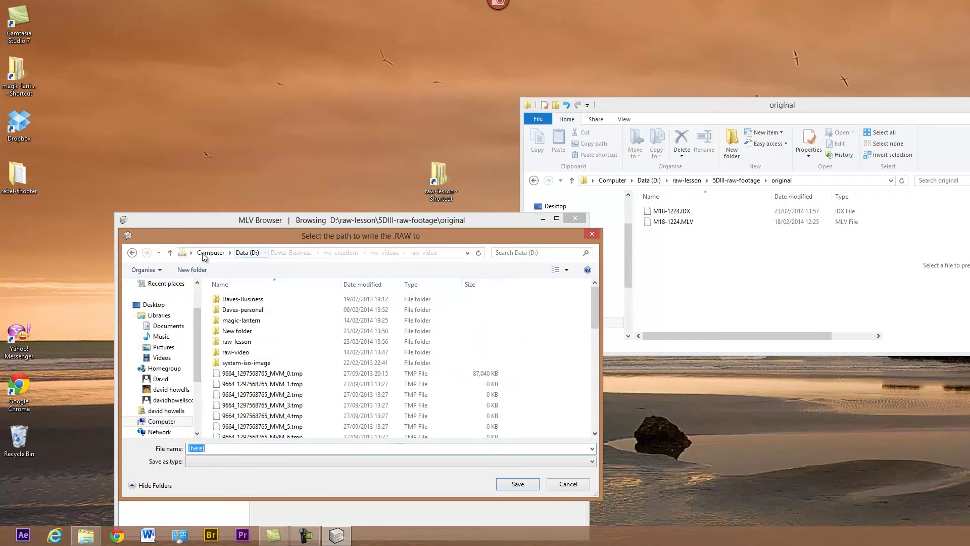
double_click(230, 341)
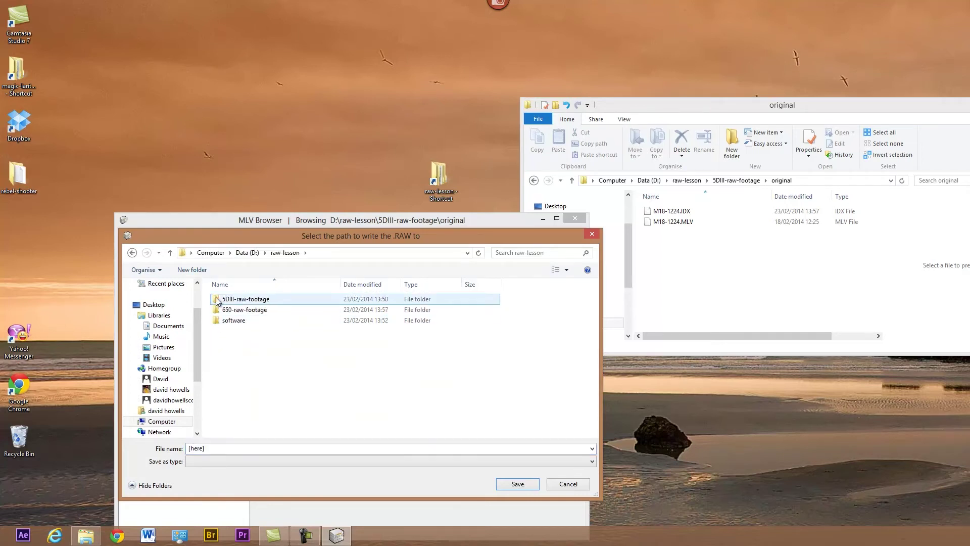
double_click(237, 299)
double_click(222, 299)
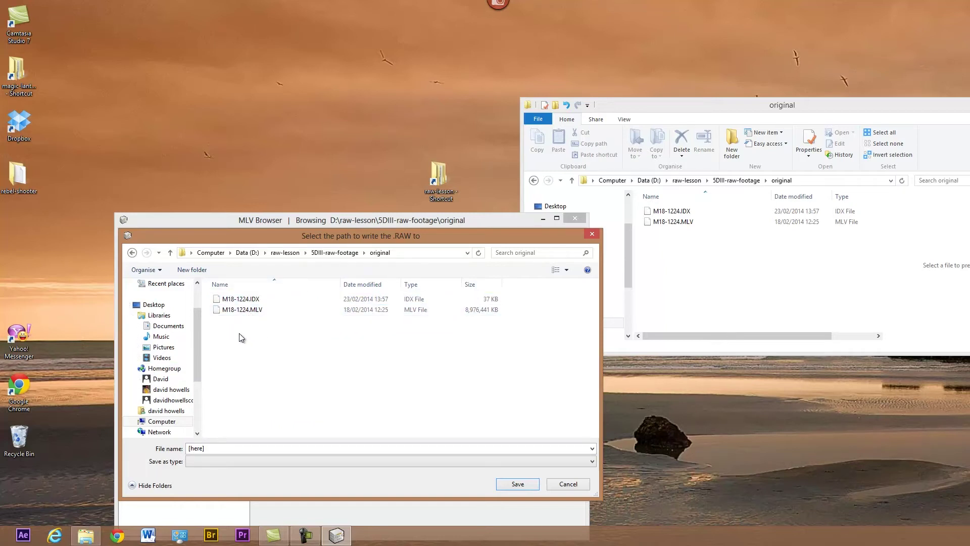
drag(262, 239, 361, 200)
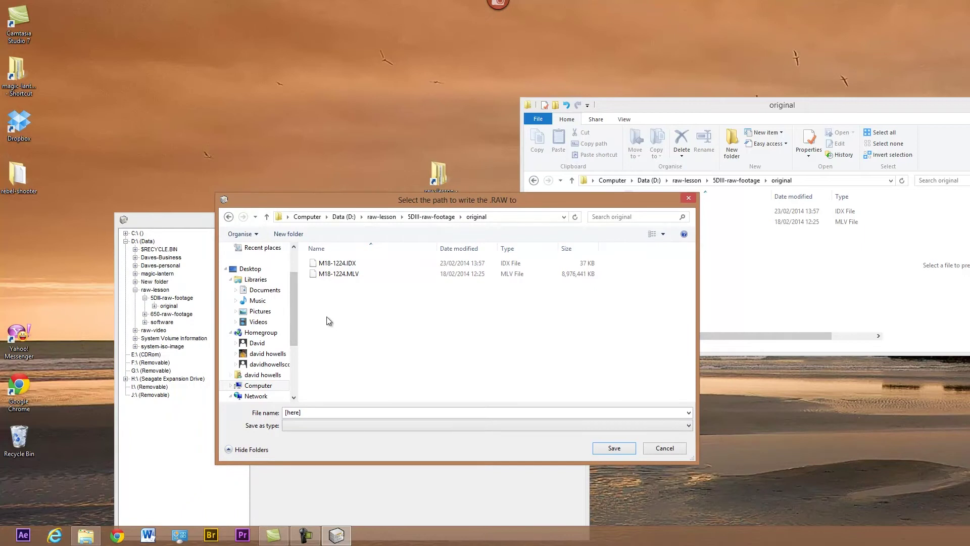
click(606, 449)
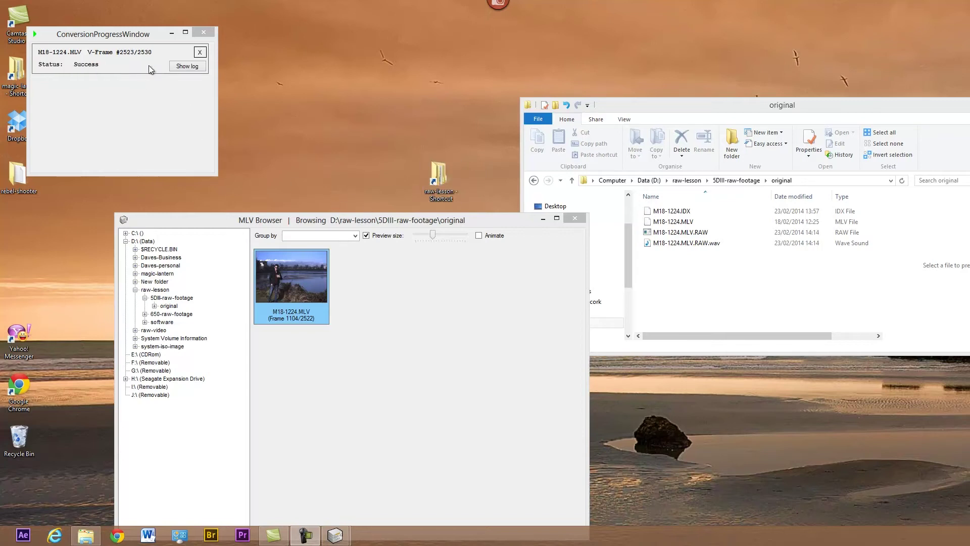
- Compare the original M18-1224.MLV with the exported M18-1224.MLV.RAW in the original folder
click(682, 272)
drag(640, 108, 579, 86)
click(592, 202)
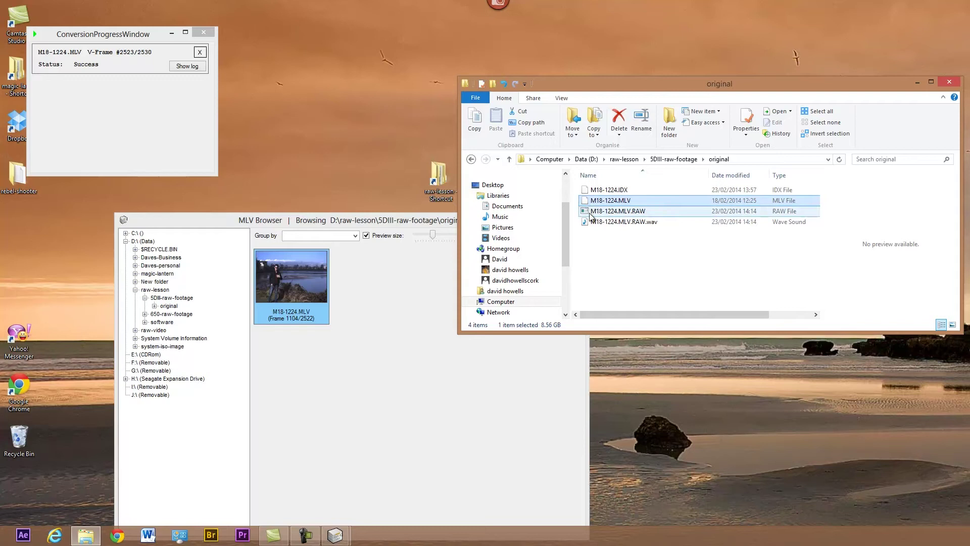
click(592, 211)
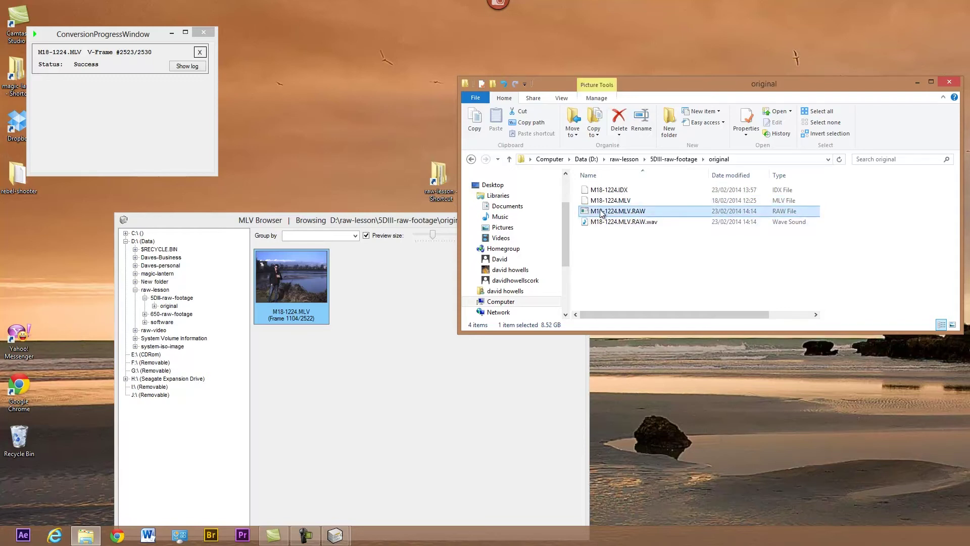
mouse_move(601, 226)
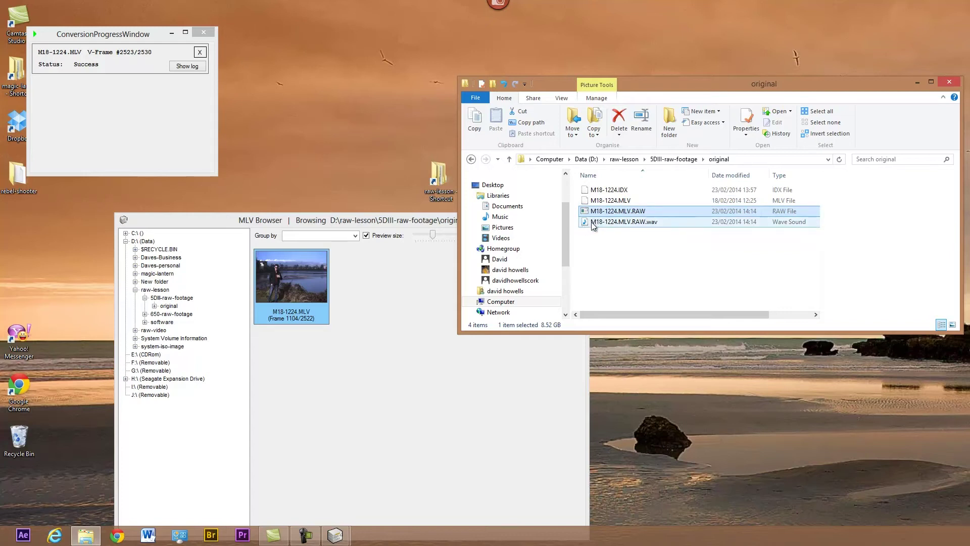
- Play M18-1224.MLV.RAW.wav, skip to about 00:17 to check the sound, and close the player
double_click(590, 222)
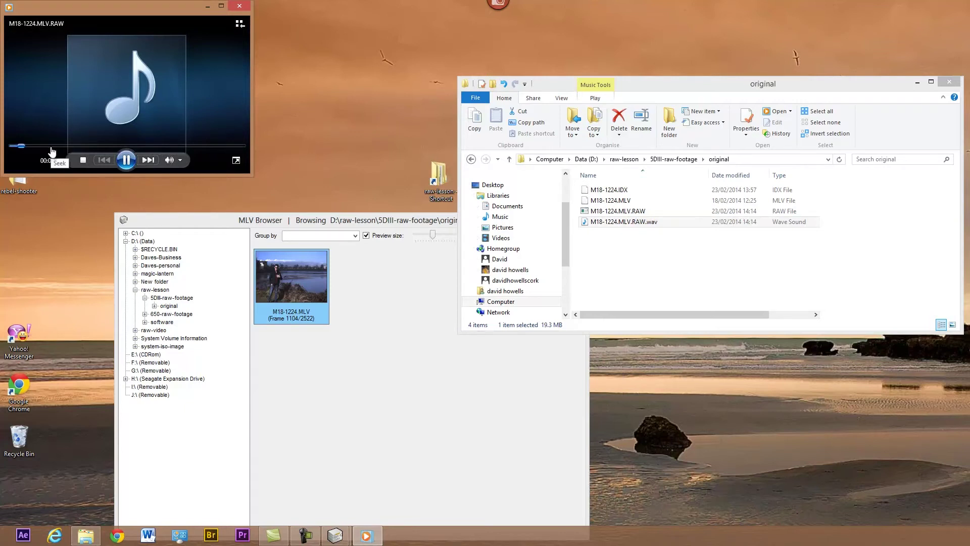
click(53, 146)
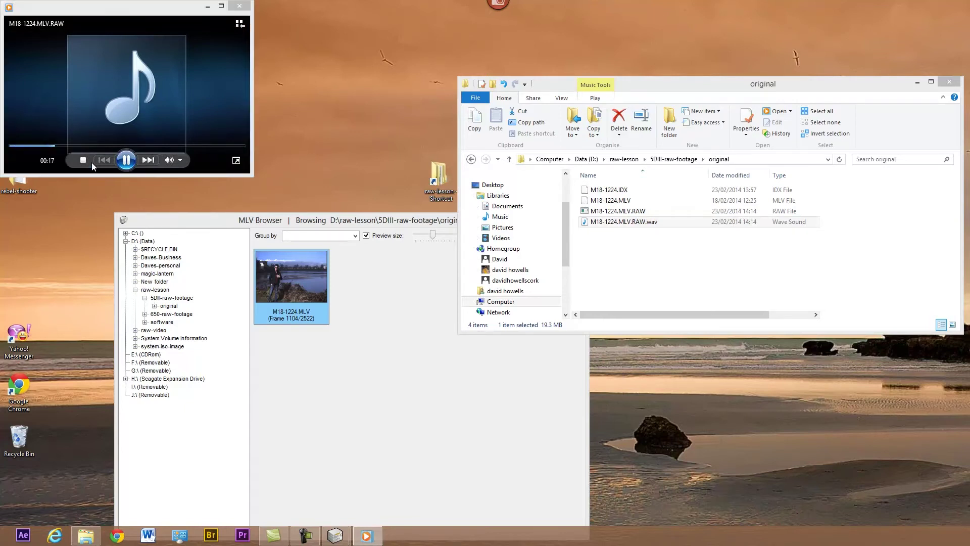
click(126, 161)
click(240, 9)
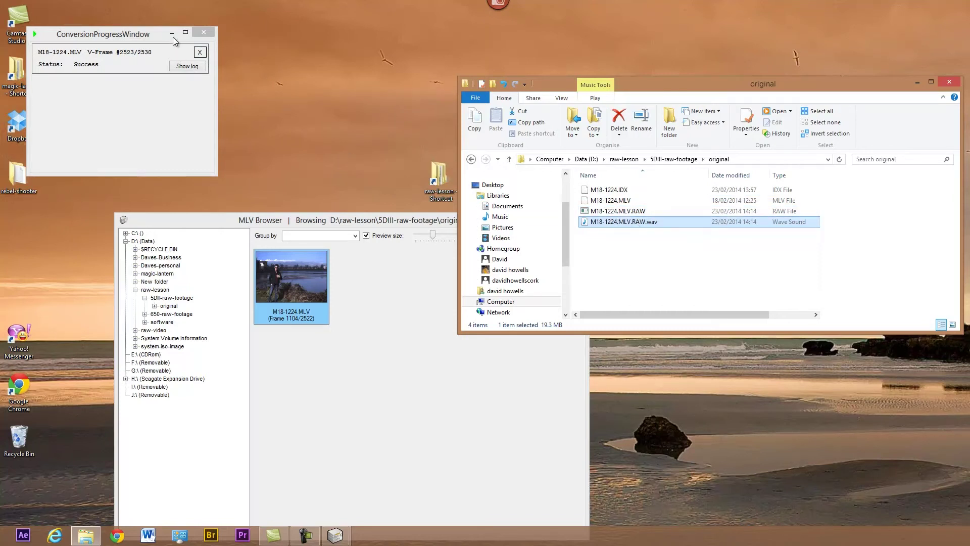
- Dismiss the finished M18-1224.MLV conversion and its progress window
click(204, 33)
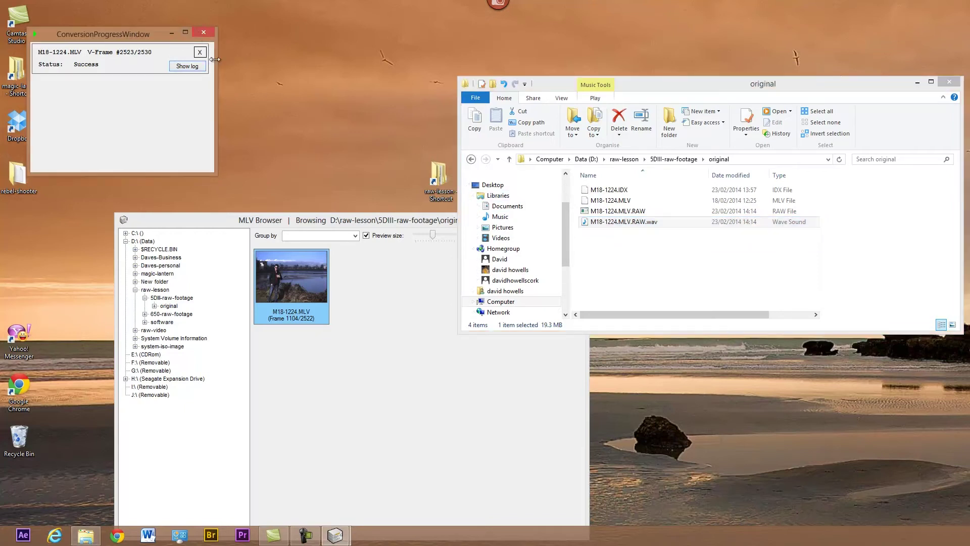
click(200, 52)
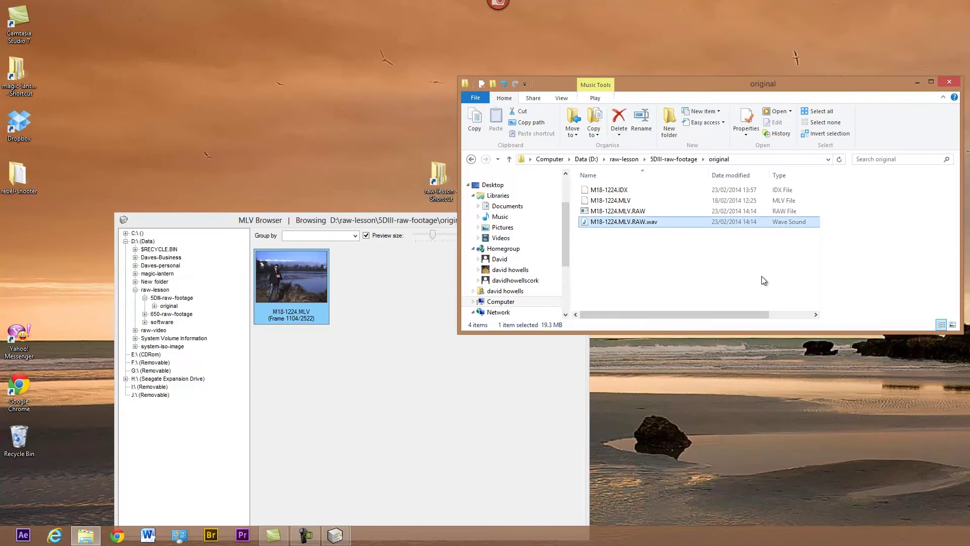
- Browse to raw-lesson\650-raw-footage\original\mlv and scrub through the preview of M18-1255.MLV
click(283, 285)
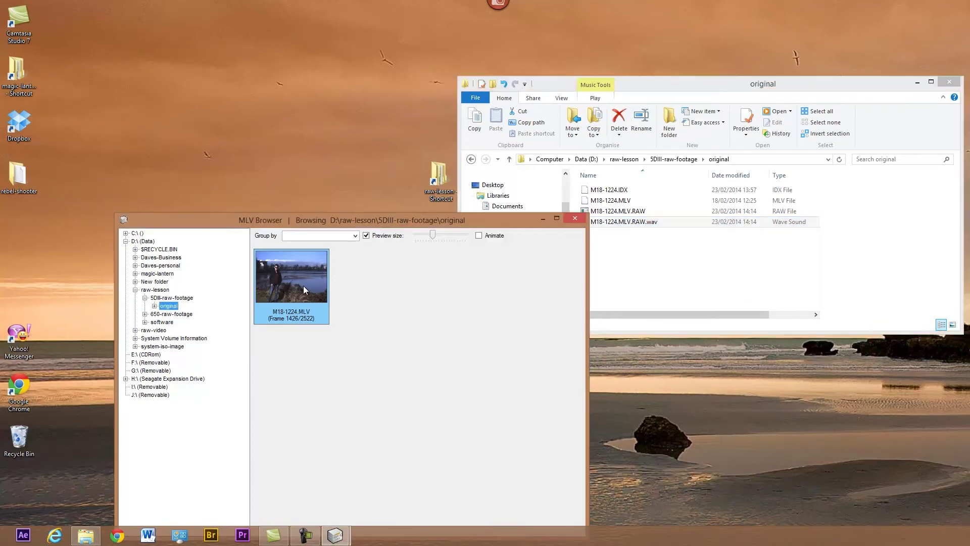
click(153, 314)
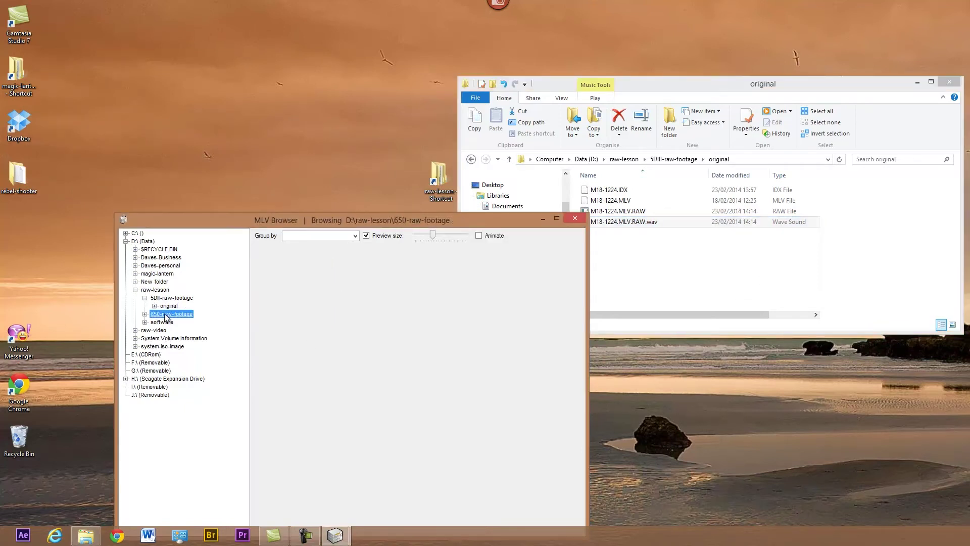
double_click(152, 315)
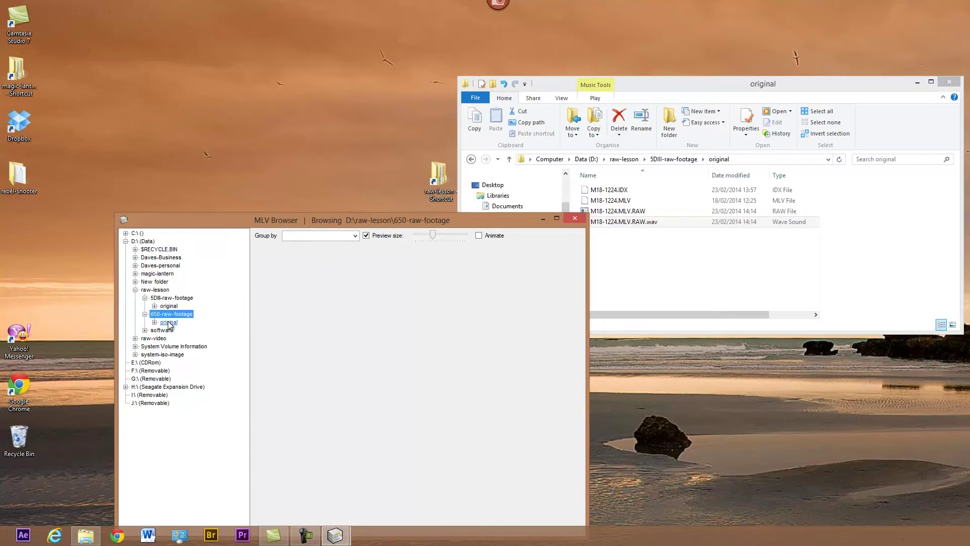
double_click(169, 323)
click(173, 329)
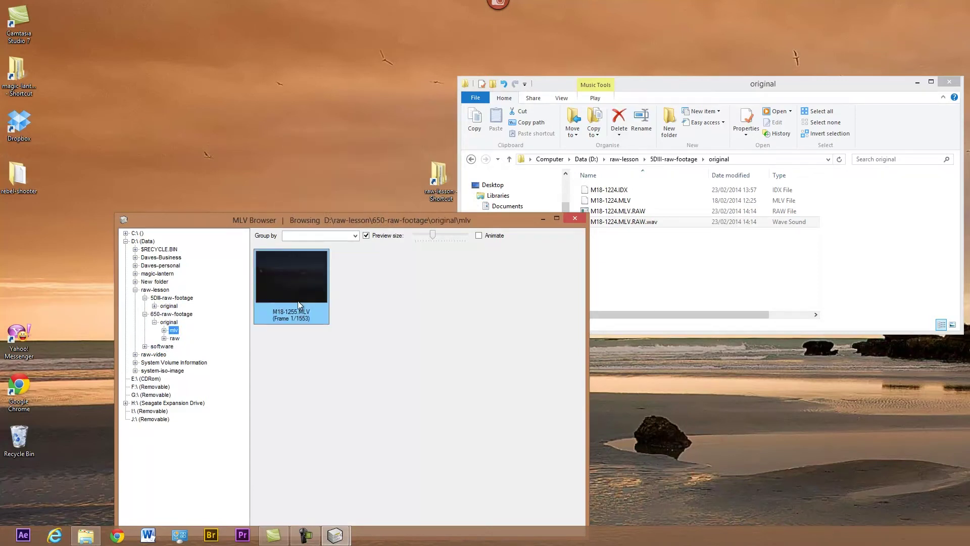
mouse_move(296, 287)
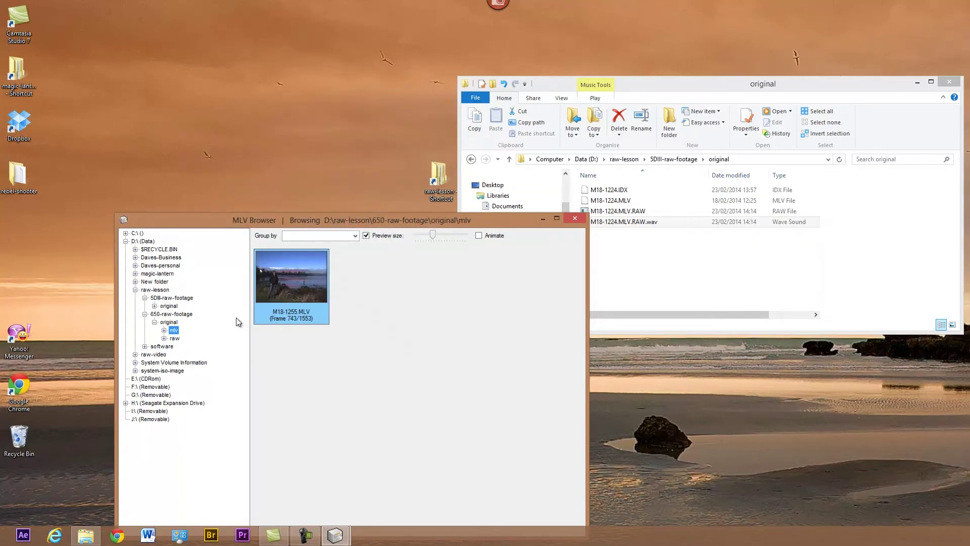
- Return to 5DIII-raw-footage\original and compare the previews of M18-1224.MLV and M18-1224.MLV.RAW
click(151, 322)
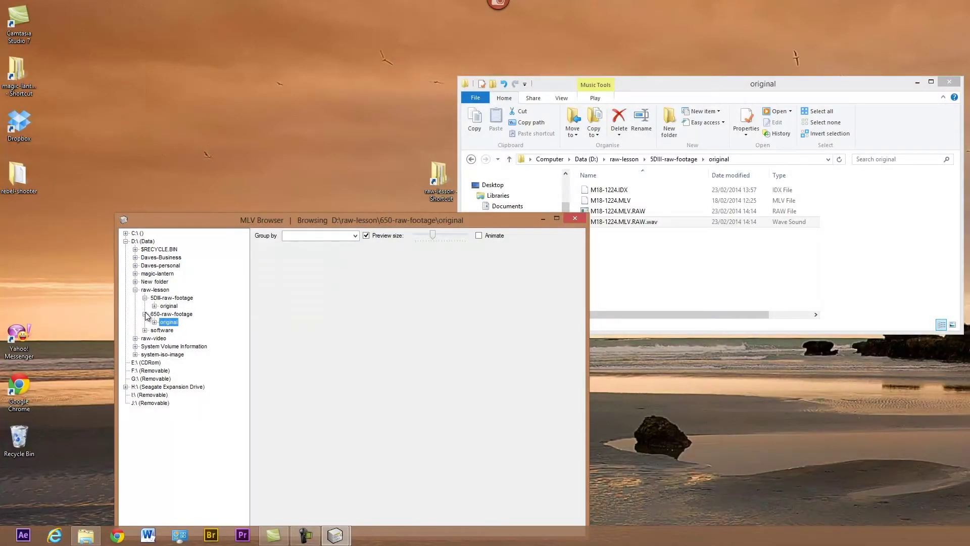
click(168, 305)
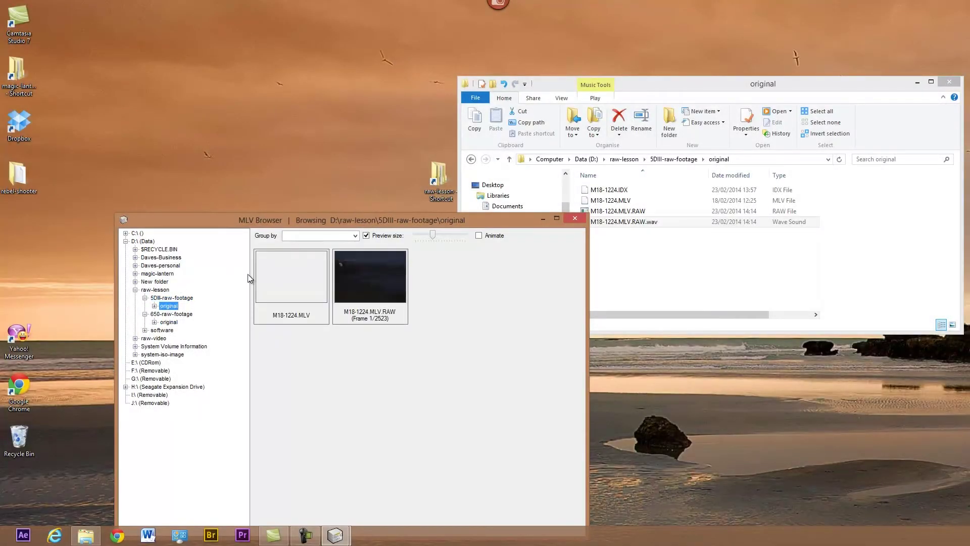
click(364, 278)
click(278, 292)
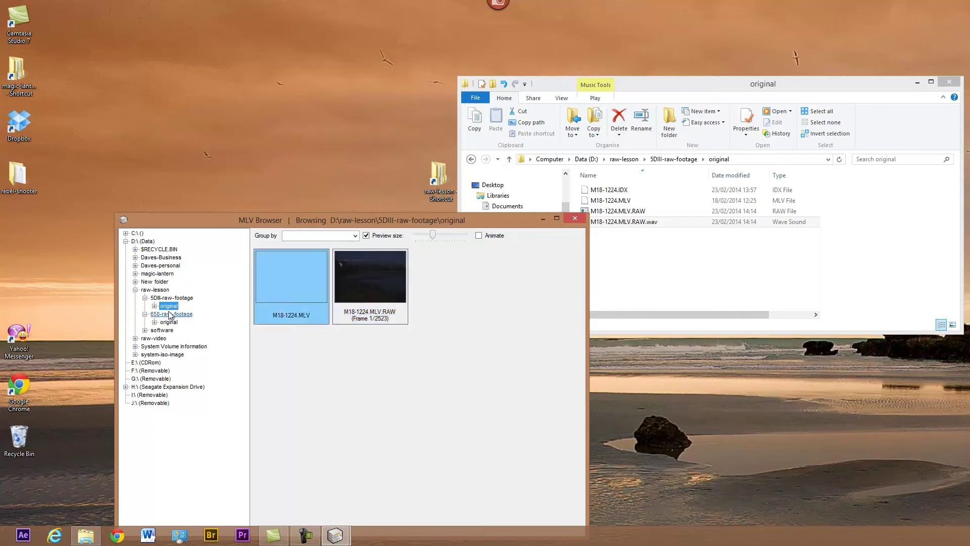
click(367, 288)
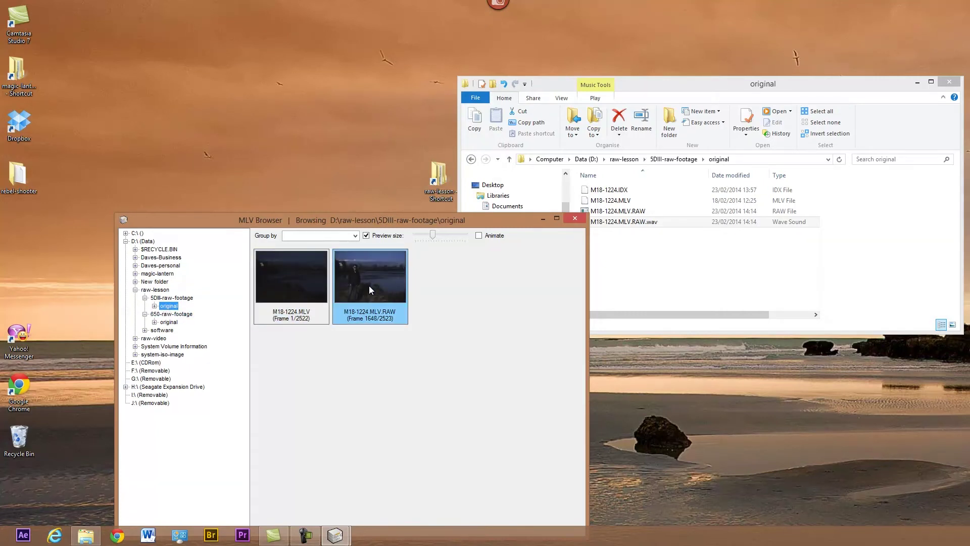
click(310, 295)
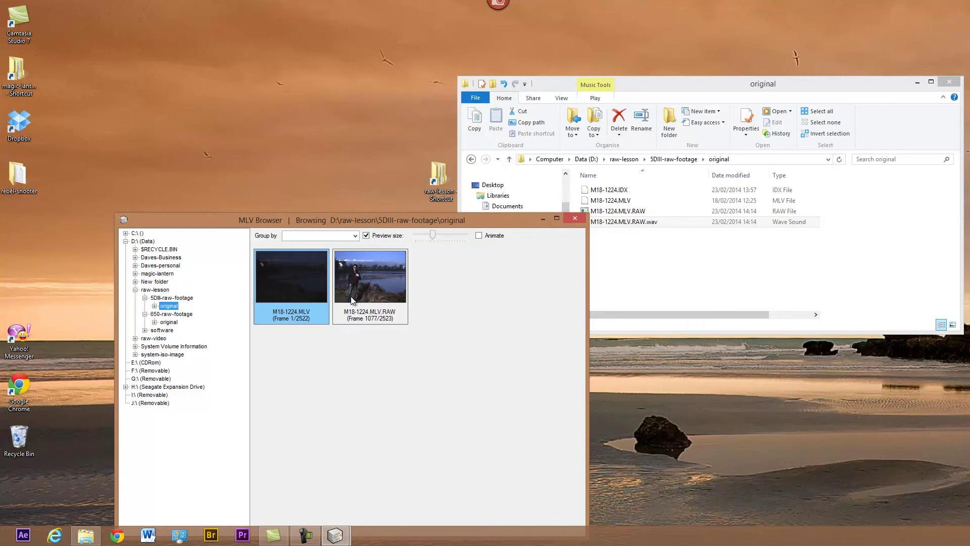
mouse_move(302, 303)
click(370, 293)
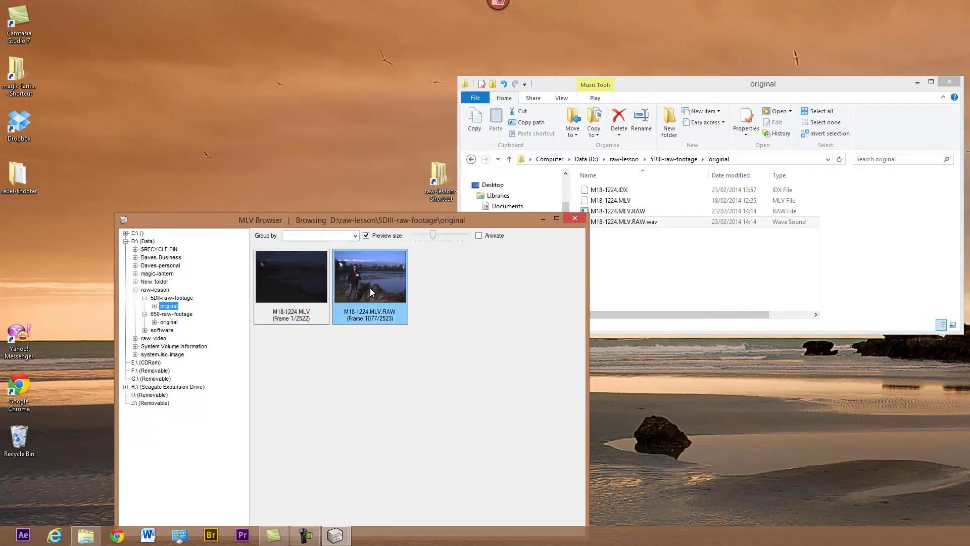
- Examine the export options for M18-1224.MLV.RAW alongside the raw2dng tools in the raw-lesson\software folder
right_click(368, 281)
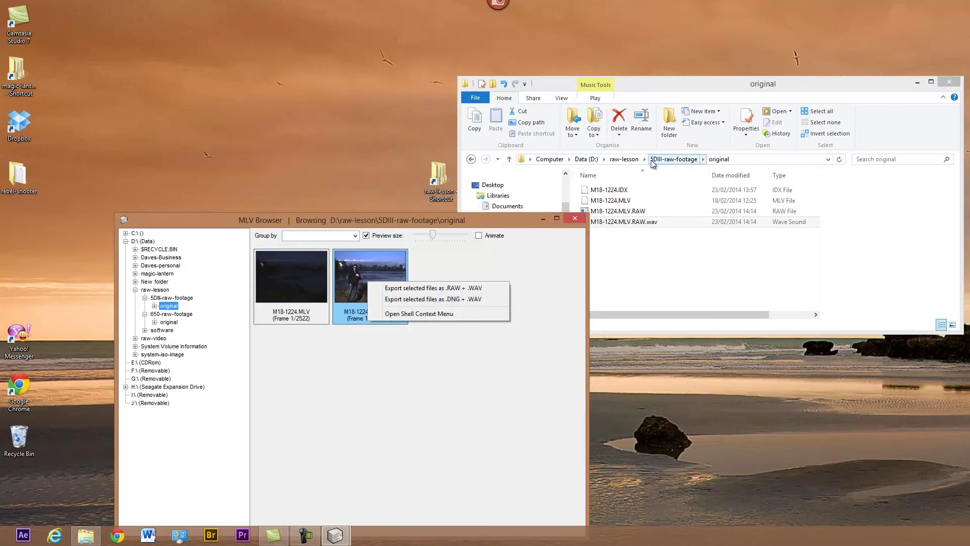
click(624, 159)
double_click(607, 211)
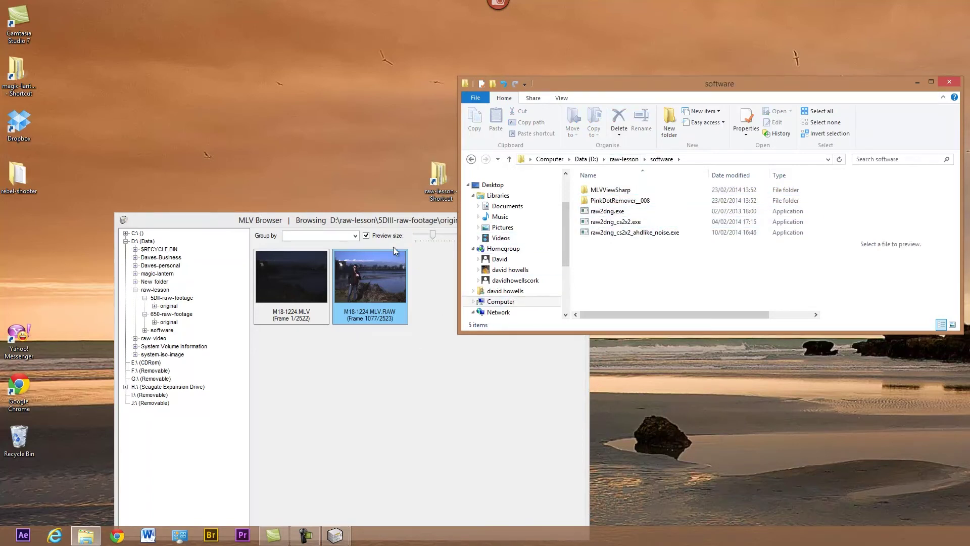
drag(356, 225, 251, 189)
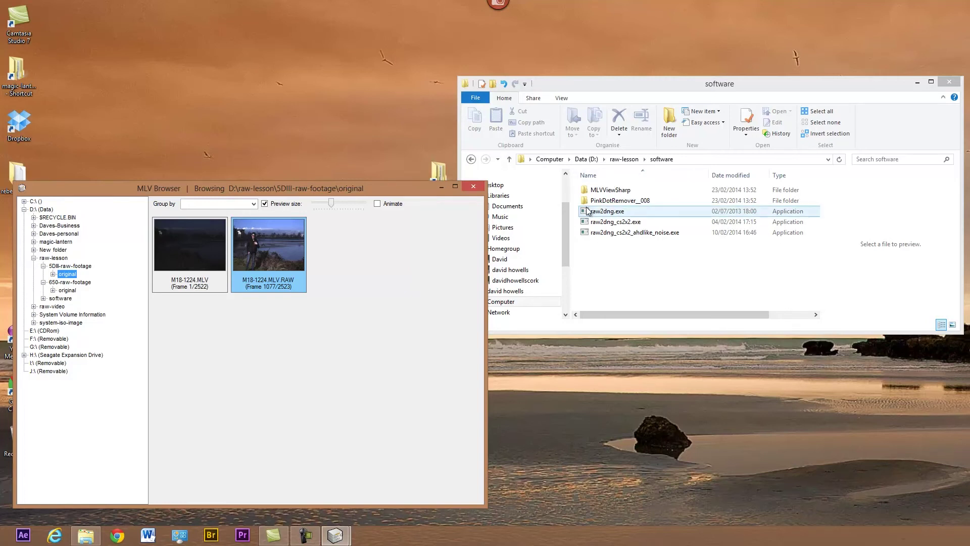
right_click(277, 256)
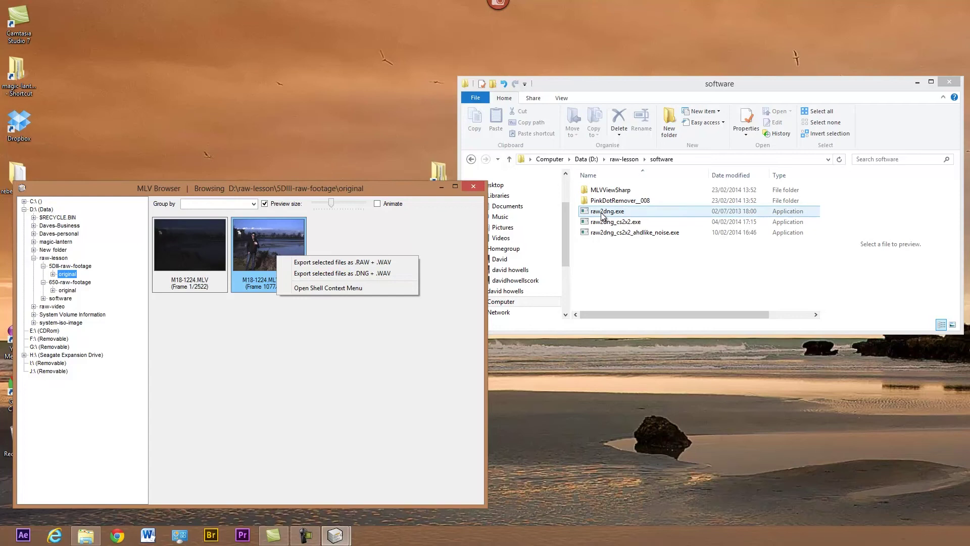
click(408, 311)
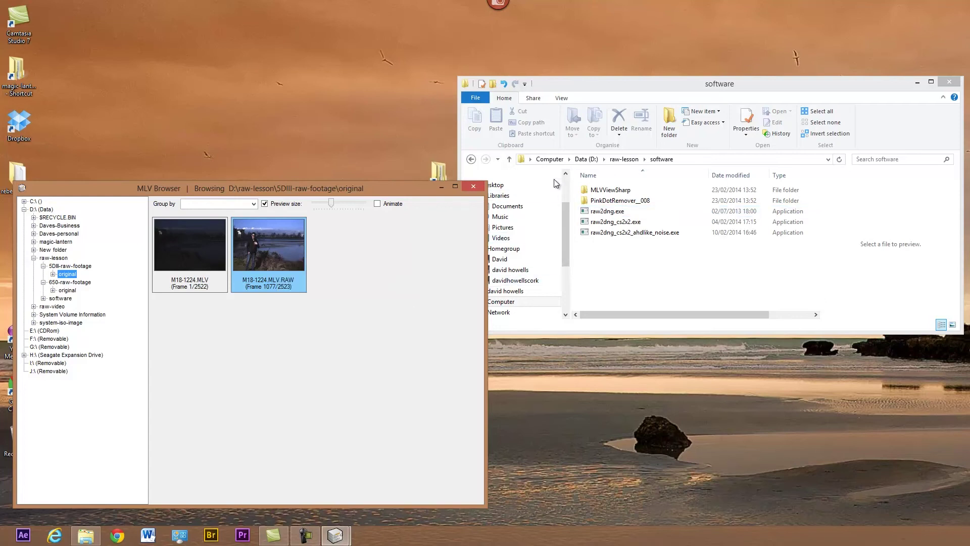
- Create a folder named dng inside raw-lesson\5DIII-raw-footage\original
click(619, 159)
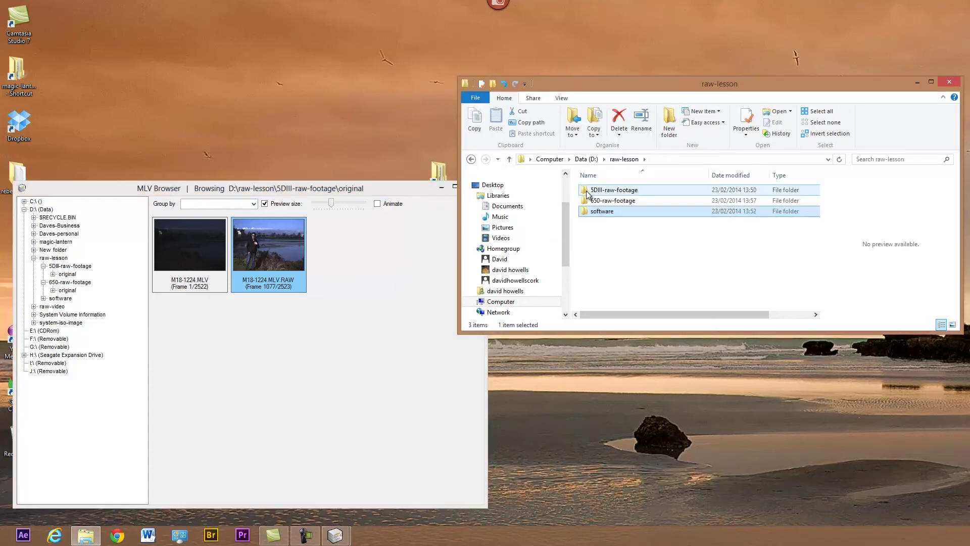
double_click(587, 192)
double_click(588, 192)
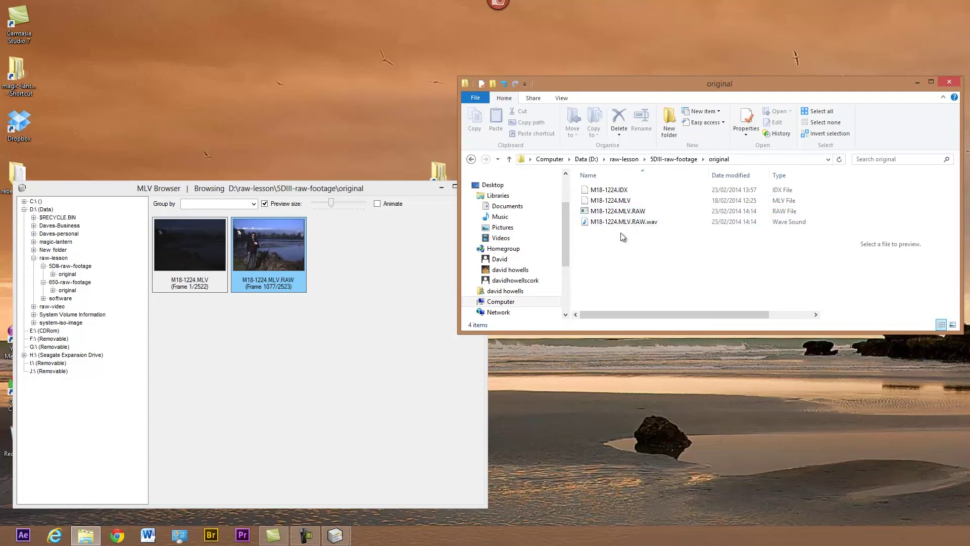
click(663, 125)
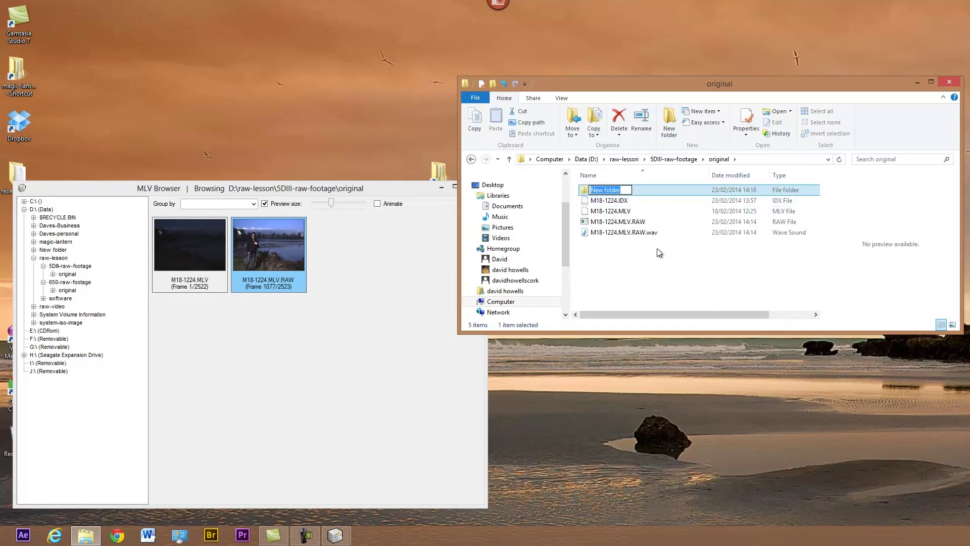
text(dng)
click(657, 250)
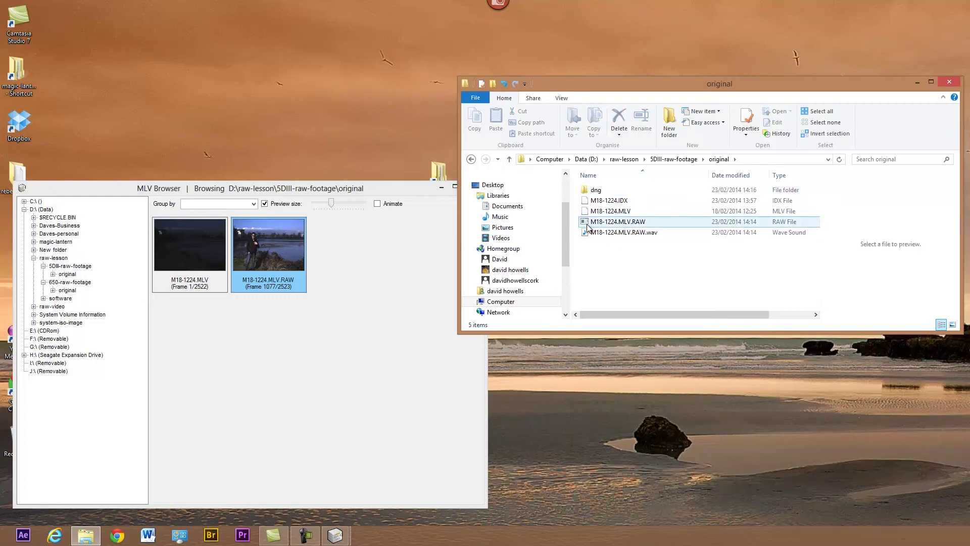
- Move M18-1224.MLV.RAW into the dng folder, closing MLV Browser to release the file and cancelling the File In Use dialog
drag(587, 226, 586, 192)
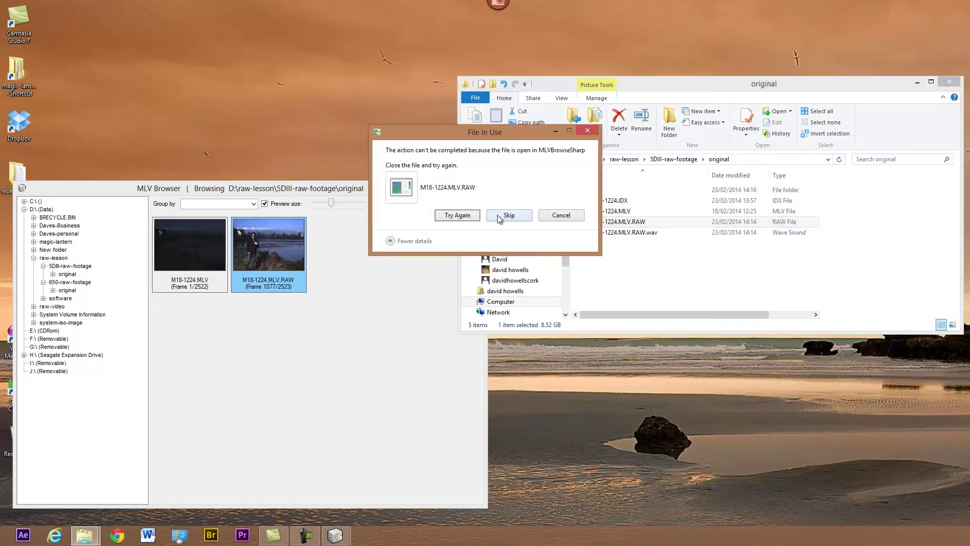
click(311, 193)
click(473, 187)
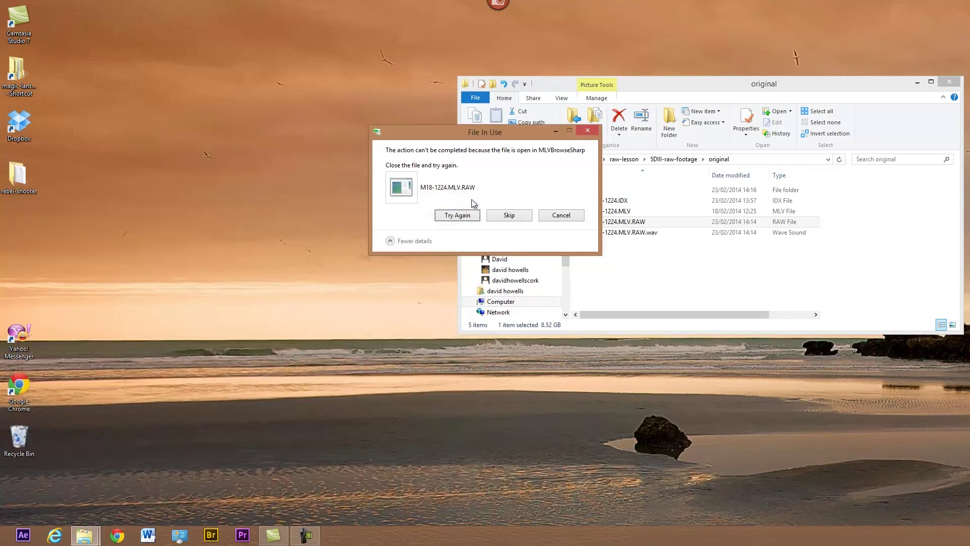
drag(535, 137, 437, 177)
drag(618, 221, 587, 193)
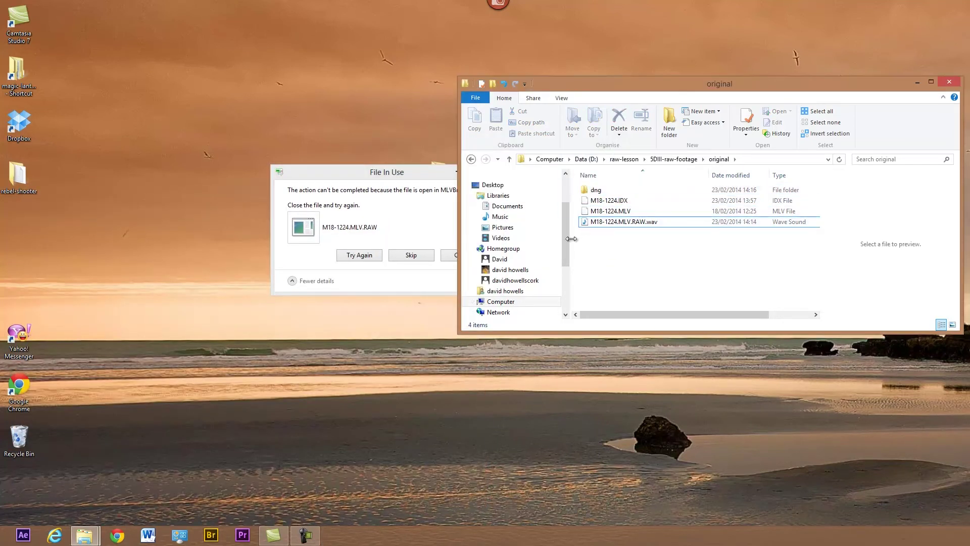
click(392, 174)
drag(392, 173, 364, 179)
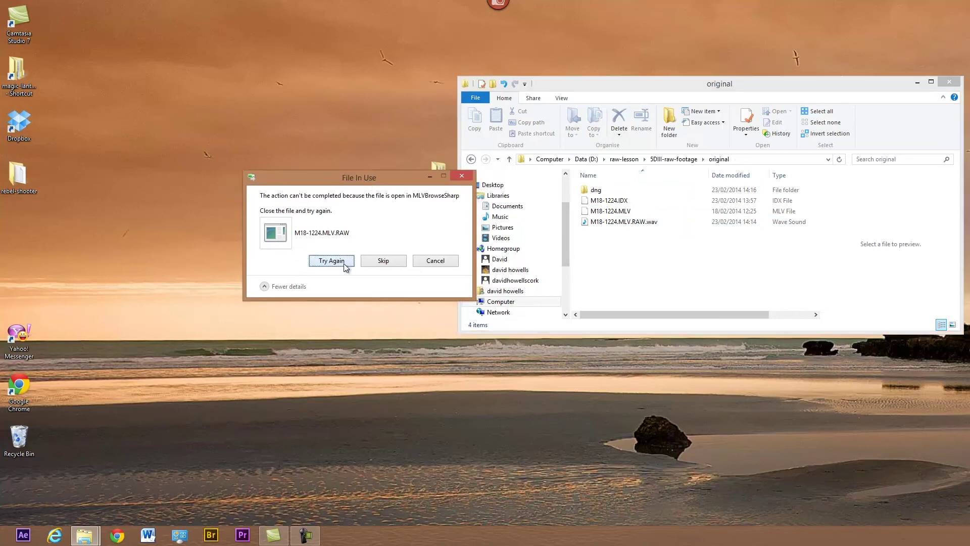
click(435, 261)
- Open the dng folder and, in a second File Explorer window placed apart from it, the raw-lesson\software folder
double_click(594, 191)
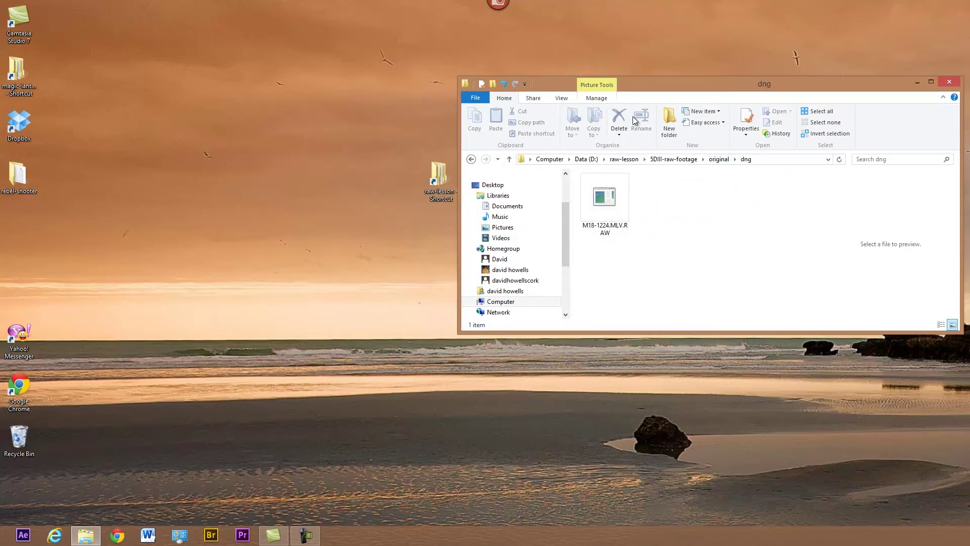
drag(642, 81, 464, 105)
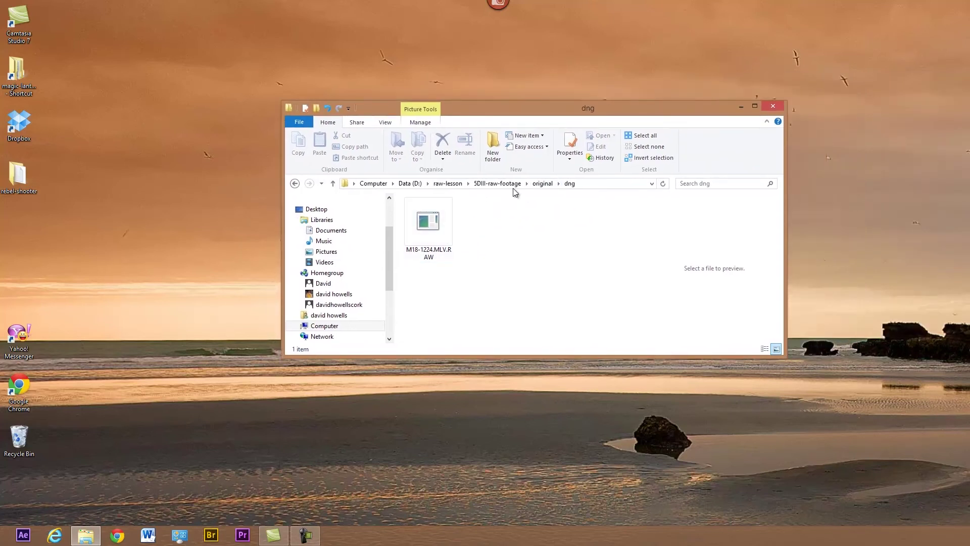
click(429, 232)
click(484, 212)
click(498, 184)
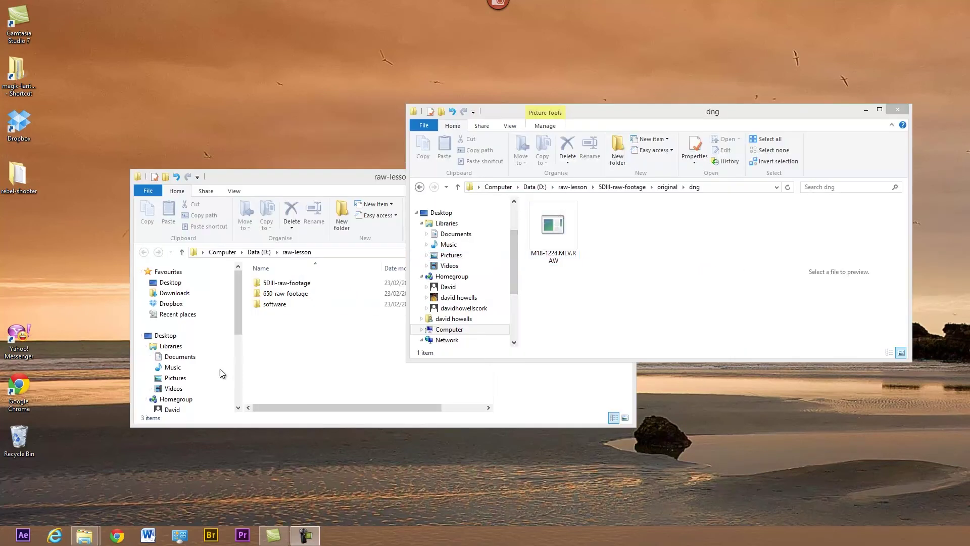
click(256, 303)
drag(303, 179, 232, 249)
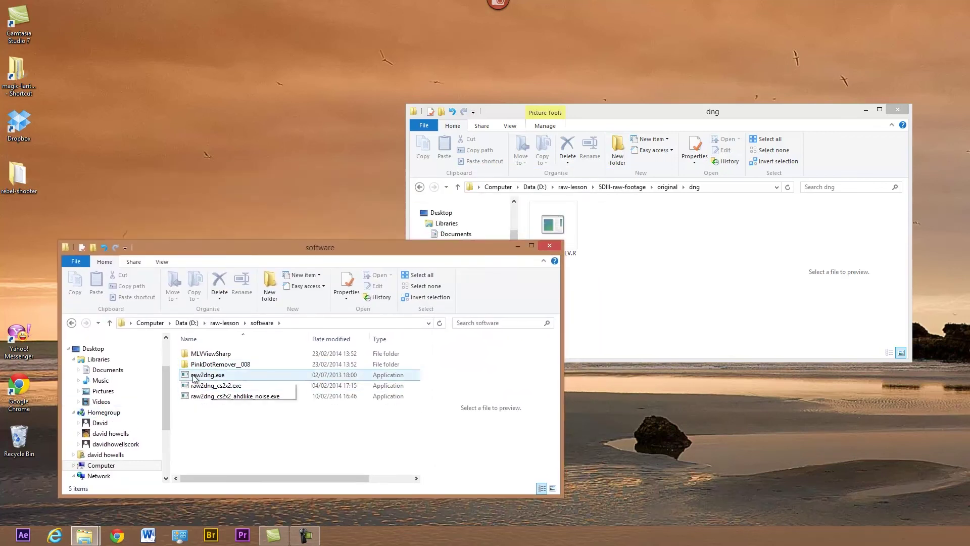
- Convert M18-1224.MLV.RAW from the dng folder into DNG frames with raw2dng.exe
drag(490, 251, 559, 285)
click(556, 234)
drag(557, 235, 259, 410)
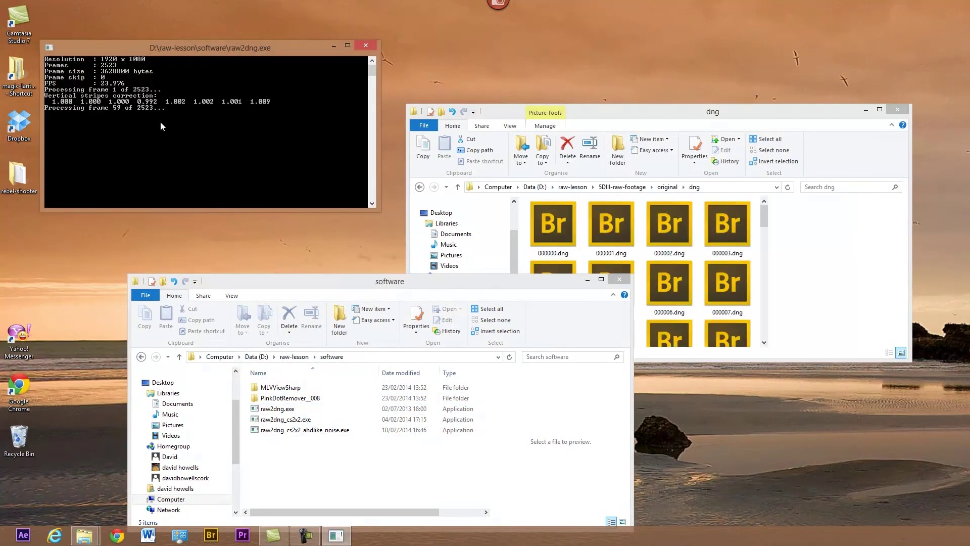
- Rearrange the software and dng windows and look through the generated DNG frames down to the last ones
mouse_move(764, 211)
mouse_down()
mouse_move(767, 259)
mouse_move(765, 209)
mouse_up()
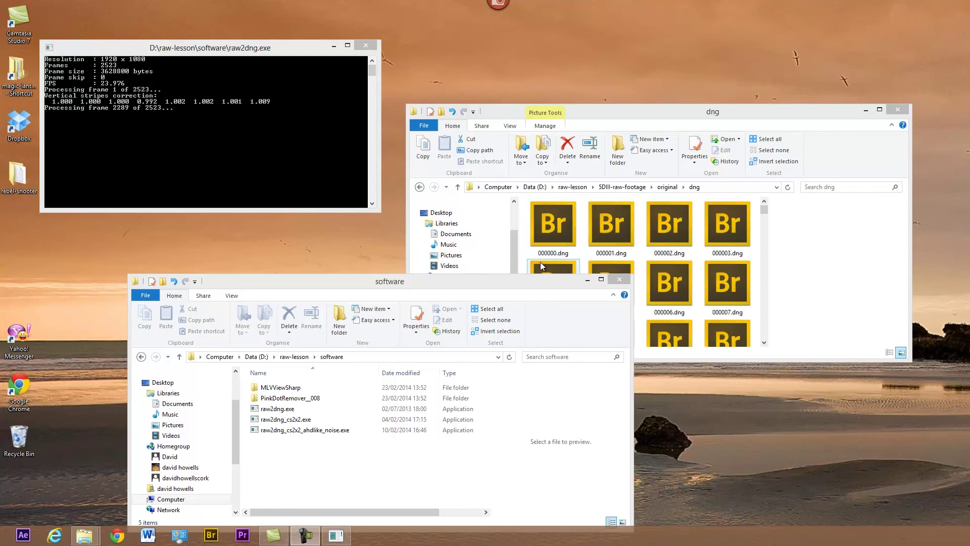
drag(531, 274, 524, 246)
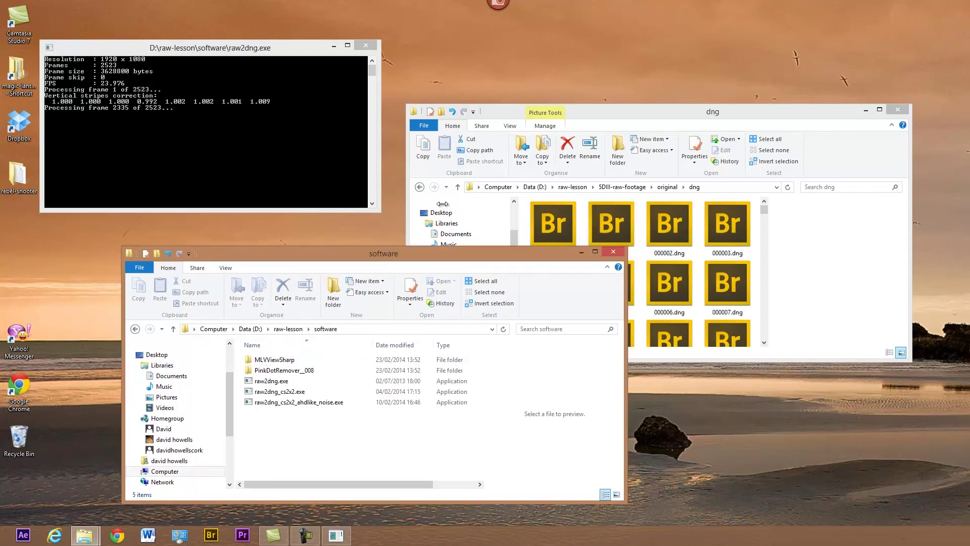
drag(537, 253, 520, 303)
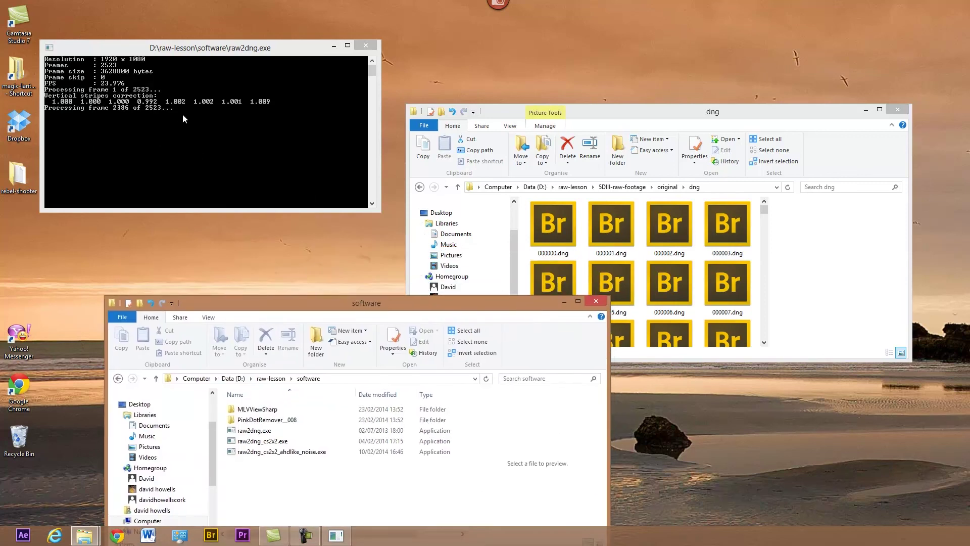
drag(809, 130, 831, 73)
drag(786, 153, 778, 291)
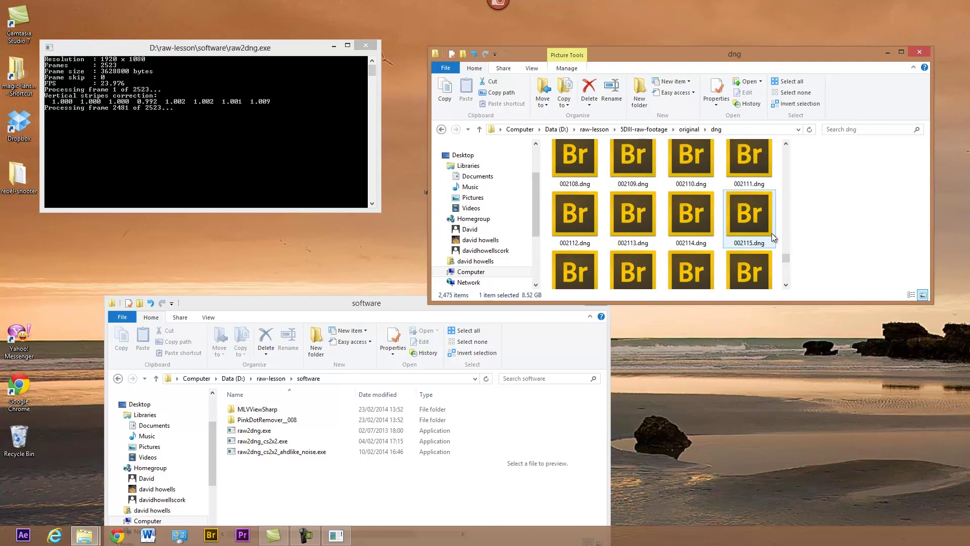
mouse_move(784, 257)
mouse_down()
mouse_move(781, 169)
mouse_move(784, 274)
mouse_up()
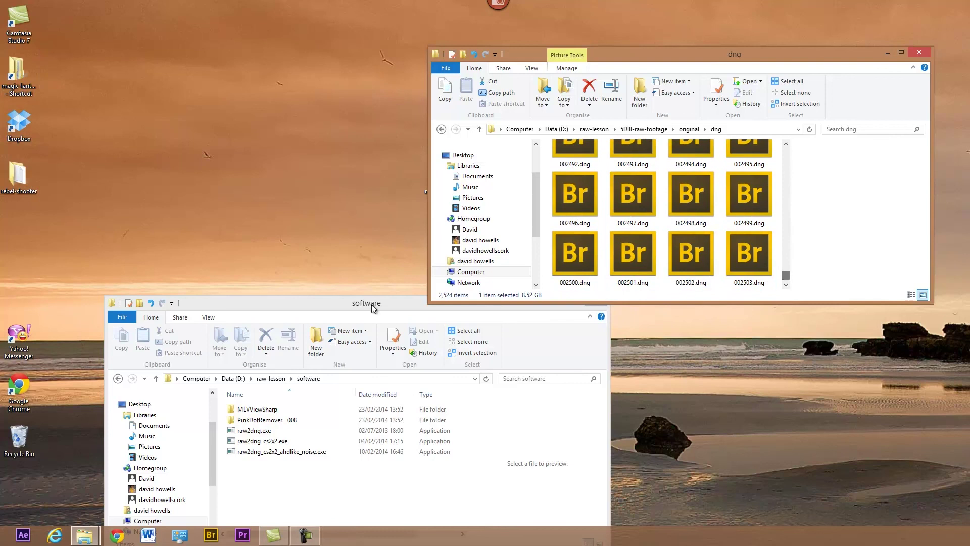
- Reposition the software window below the dng window and review the first DNG frames, starting at 000000.dng
click(341, 302)
drag(498, 309, 483, 254)
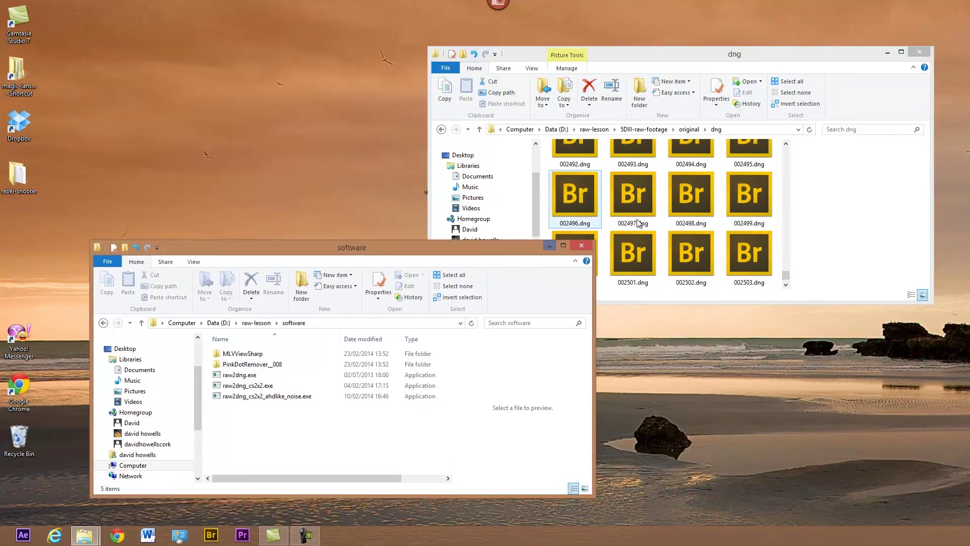
drag(786, 277, 786, 152)
click(589, 197)
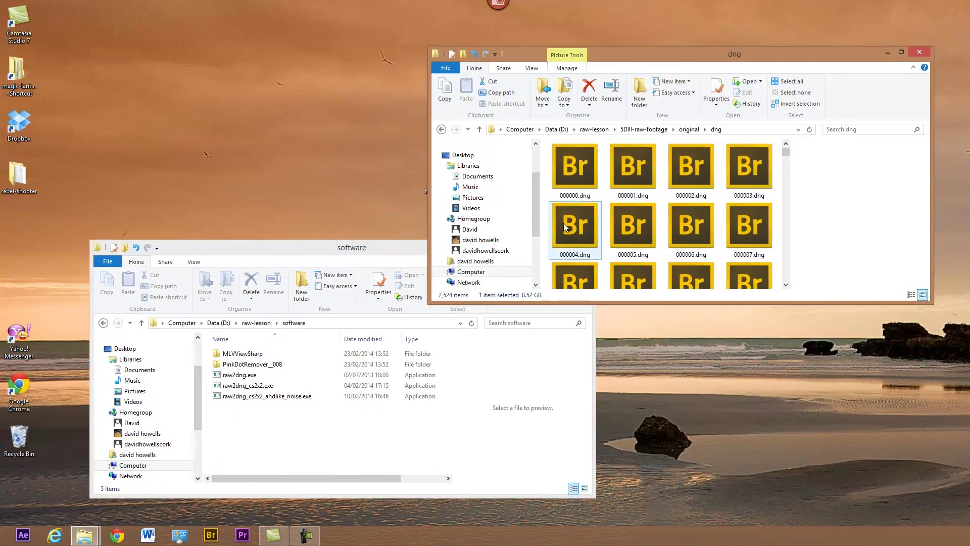
drag(376, 251, 377, 270)
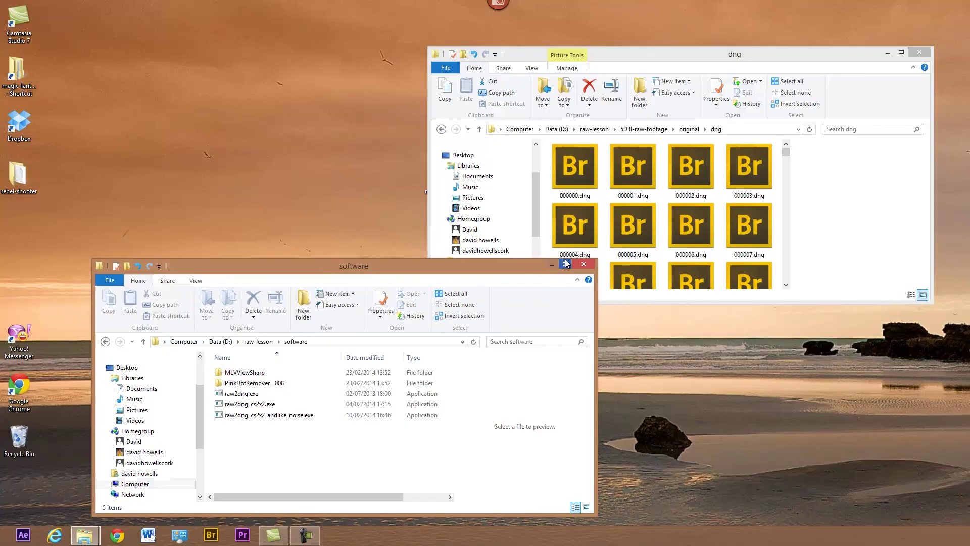